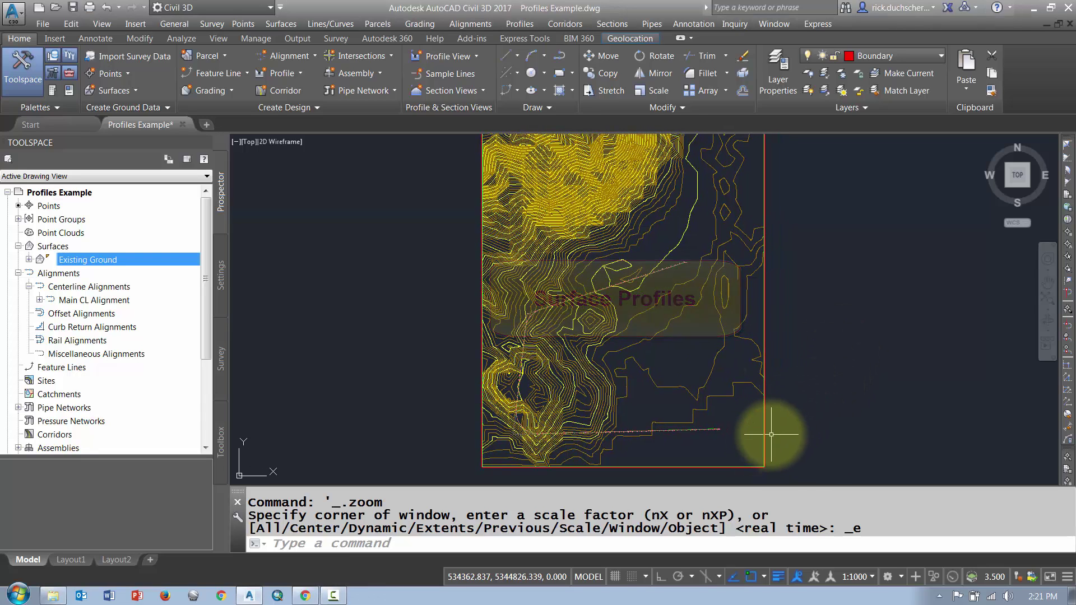
Inspect the Main CL Alignment and Existing Ground surface in the plan view.
left_click(711, 431)
key("Escape")
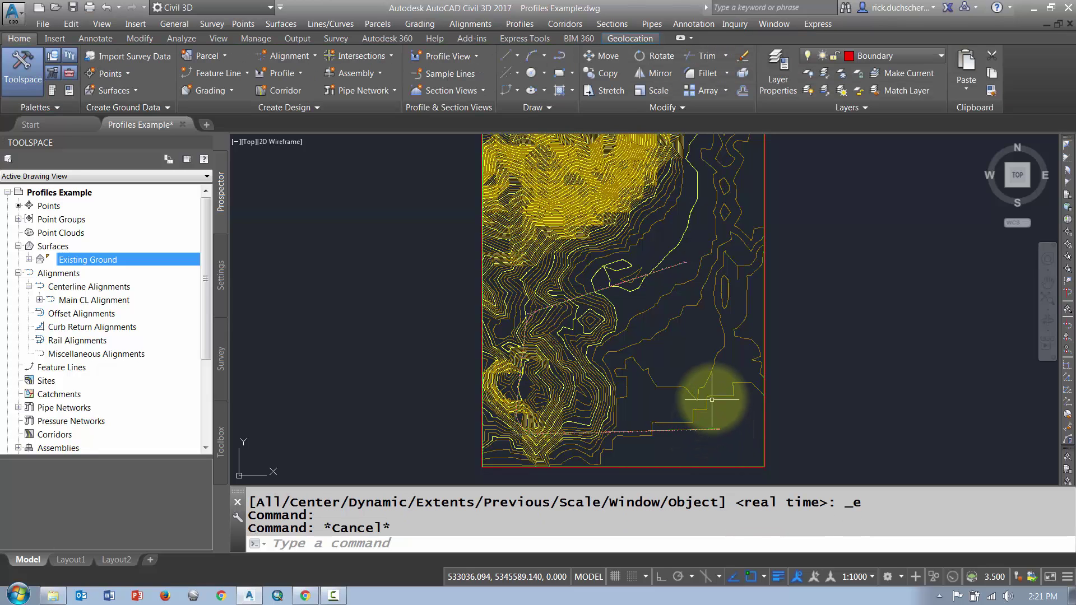
left_click(711, 397)
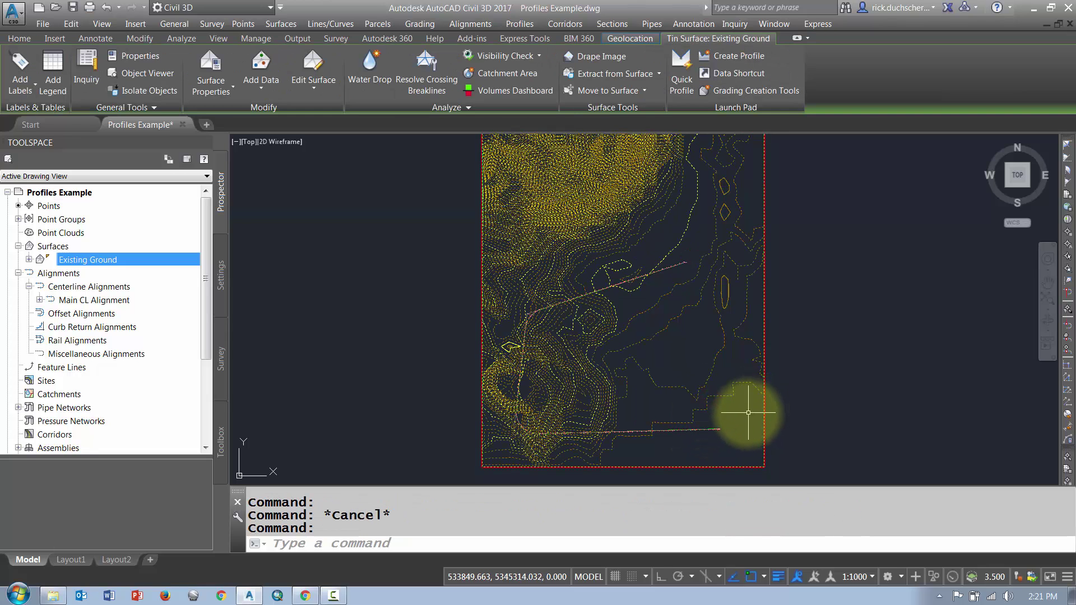
key("Escape")
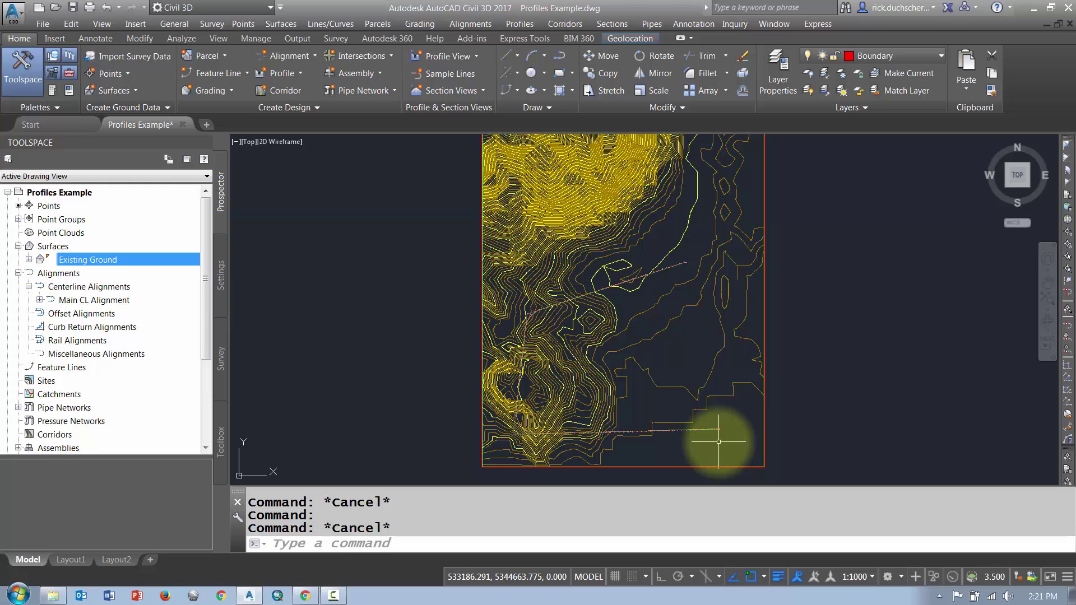
scroll(700, 440, "up", 5)
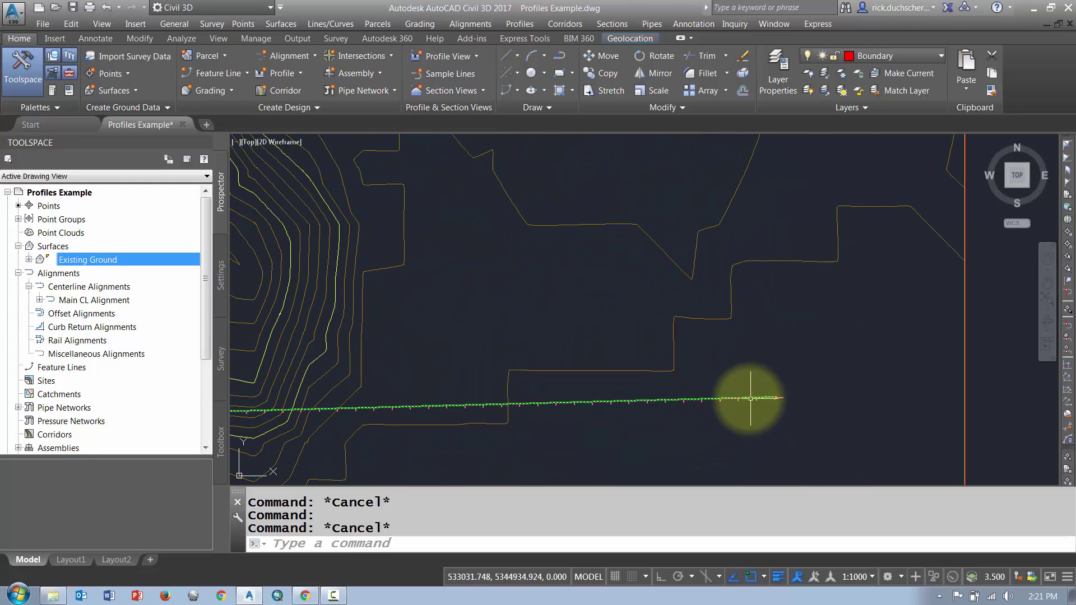
scroll(651, 381, "down", 5)
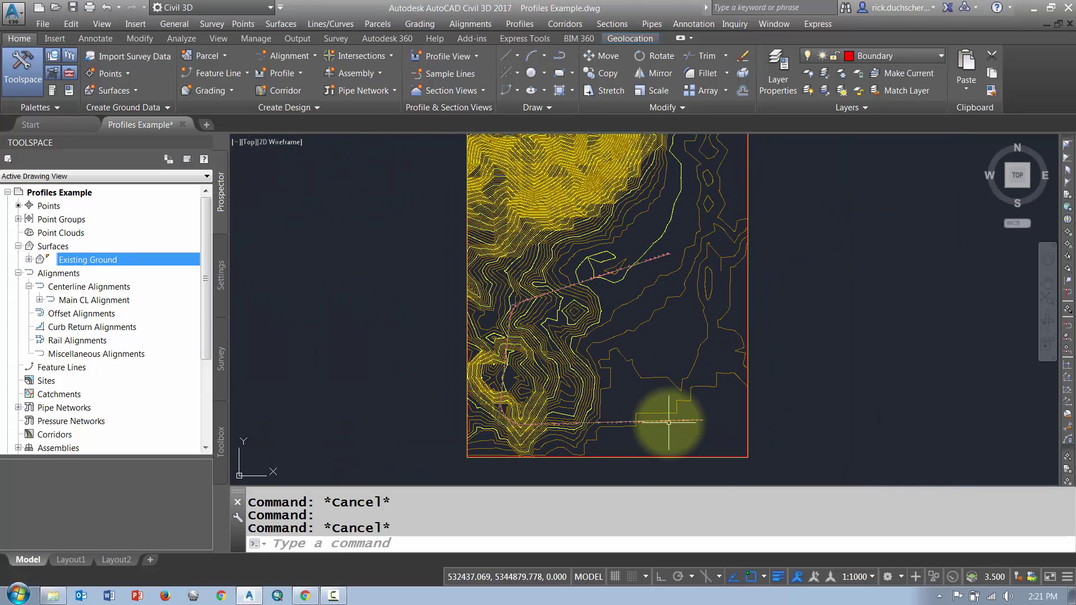
mouse_move(655, 400)
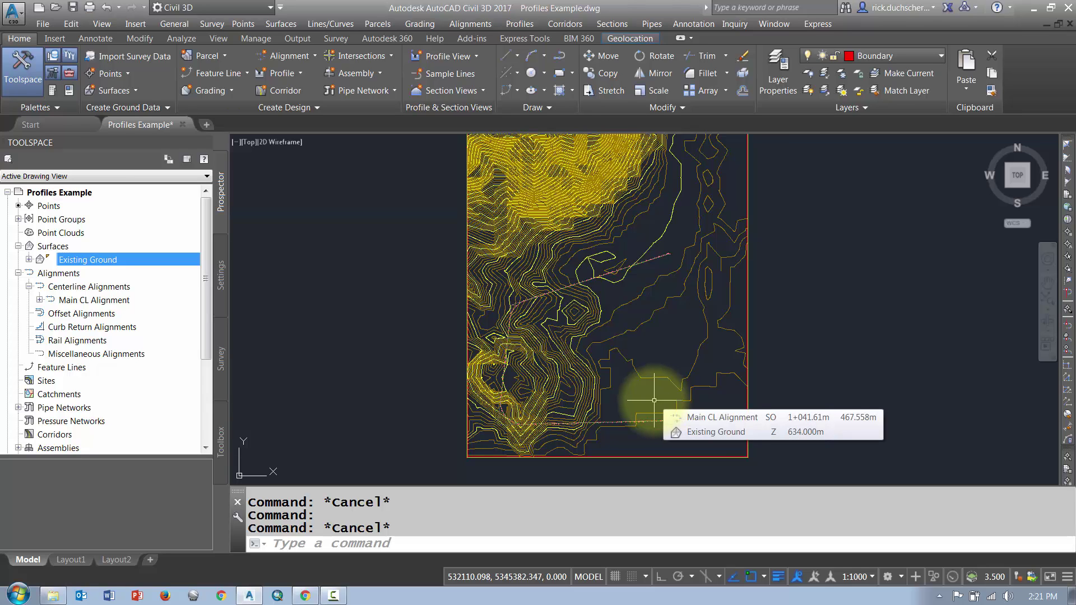
scroll(596, 312, "down", 1)
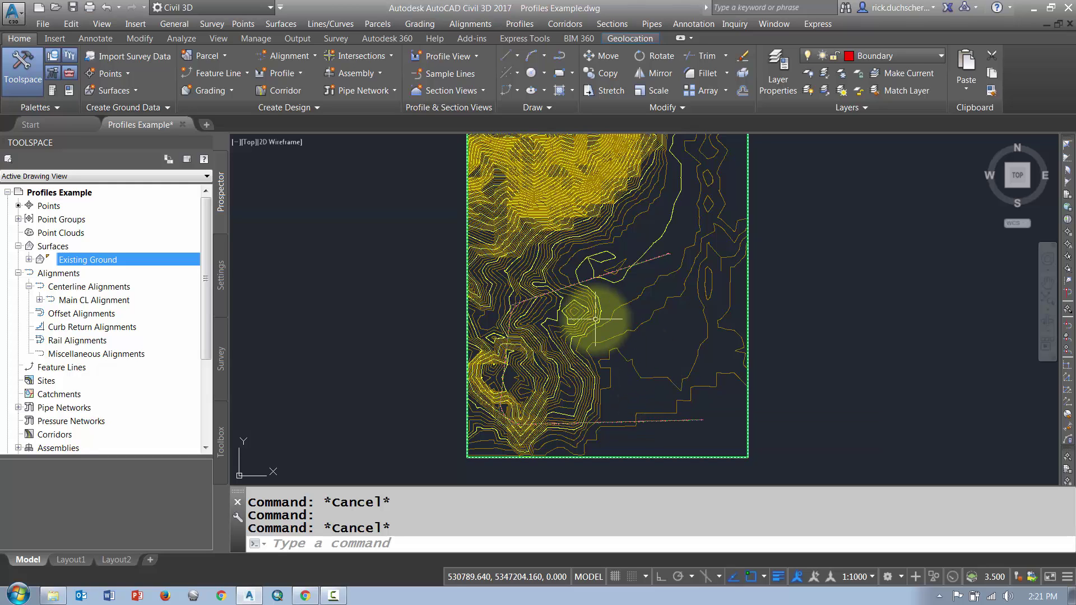
scroll(557, 337, "up", 1)
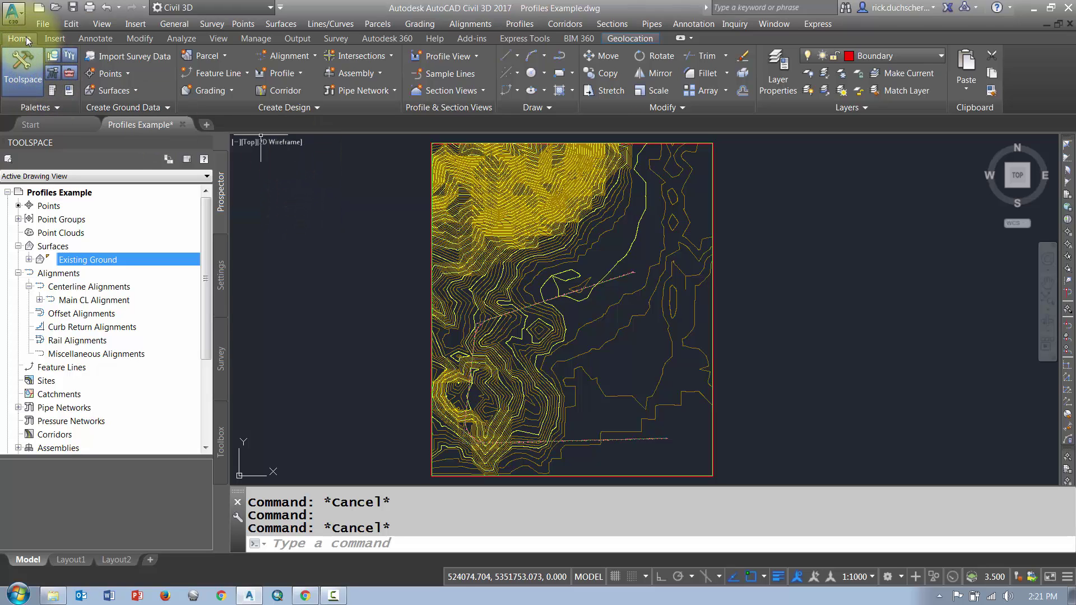
Launch Create Surface Profile from the Home ribbon's Profile dropdown.
left_click(289, 79)
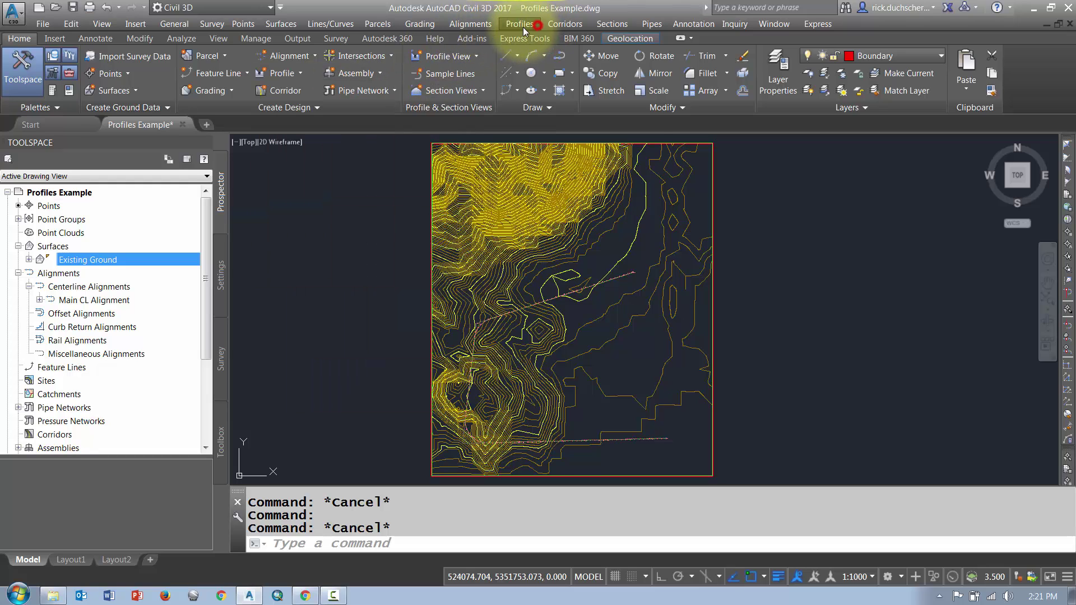
left_click(521, 25)
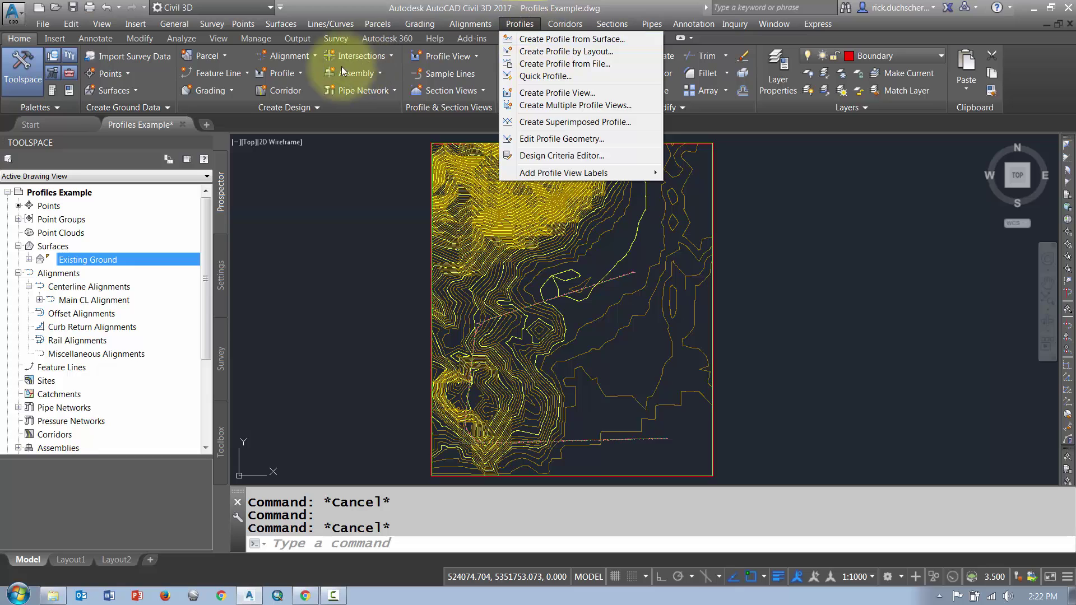
left_click(280, 72)
left_click(280, 73)
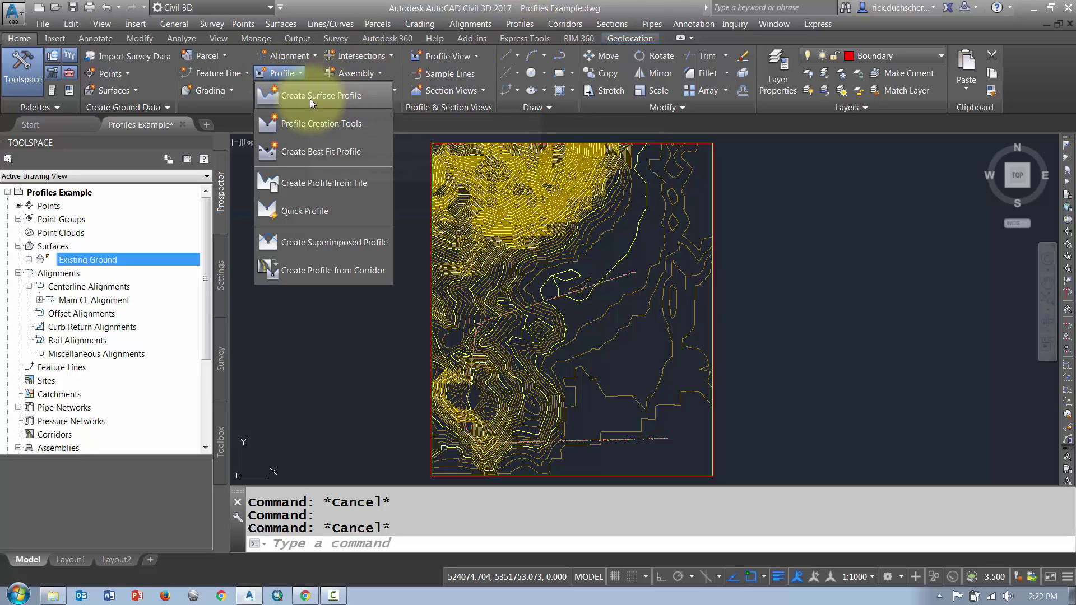
left_click(311, 99)
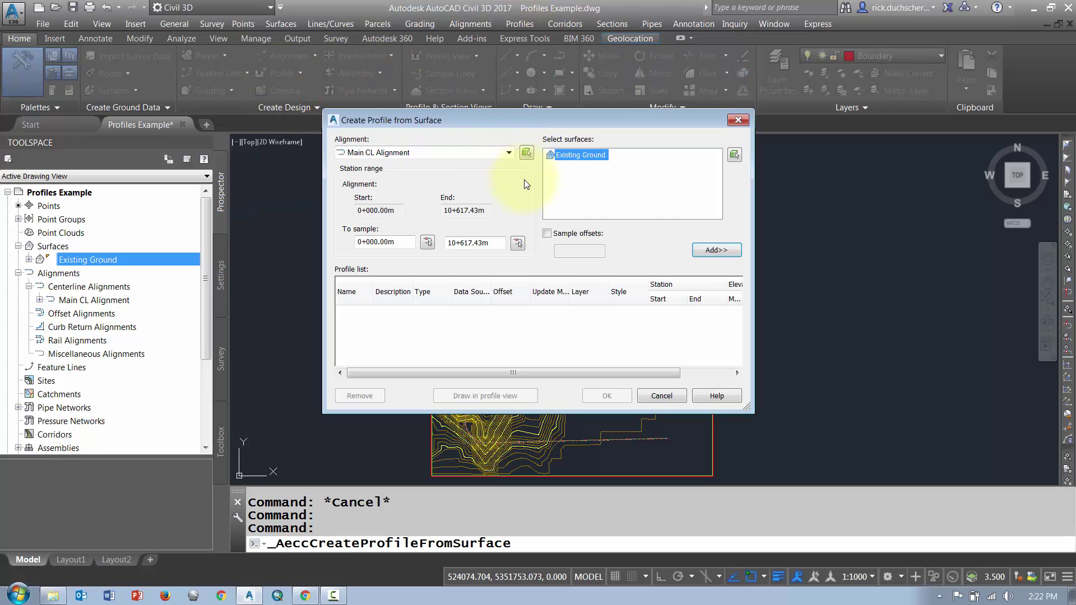
Add an Existing Ground profile along Main CL Alignment (0+000.00m to 10+617.43m) to the list.
left_click(508, 154)
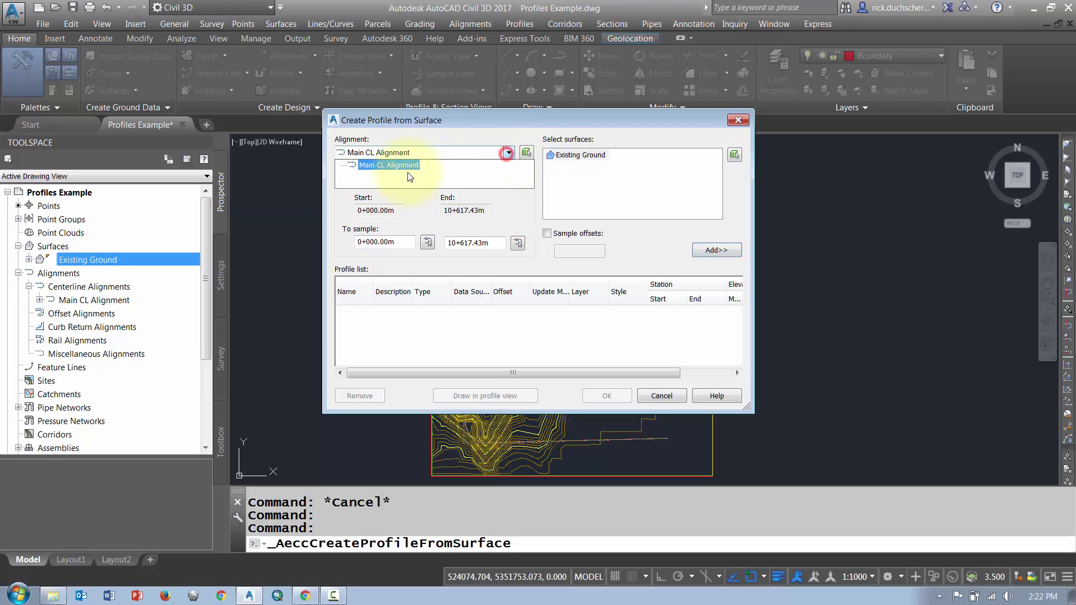
left_click(369, 168)
left_click(461, 116)
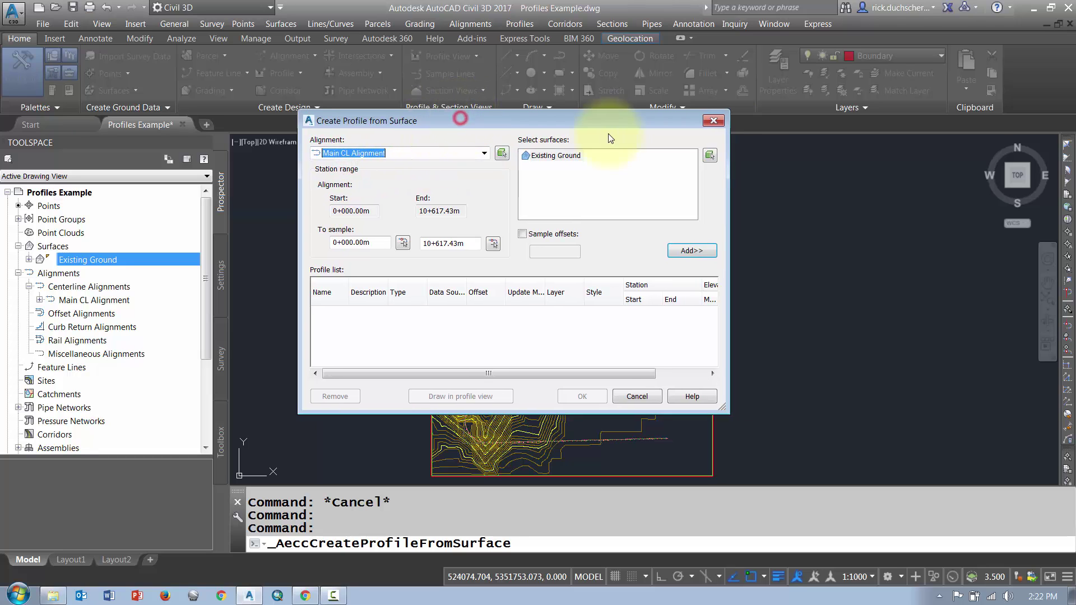
left_click(556, 158)
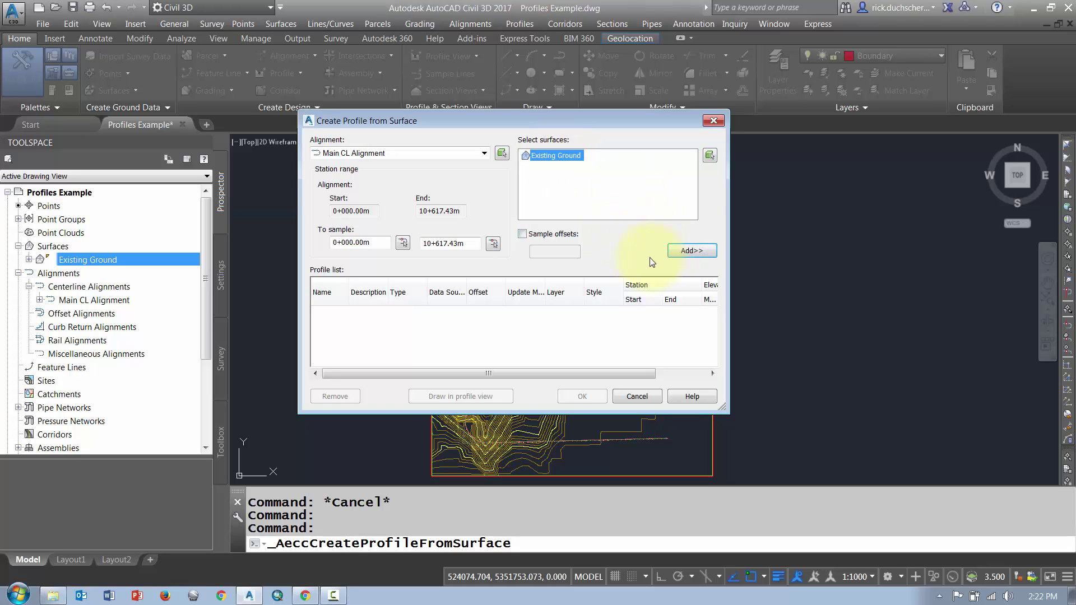
left_click(692, 251)
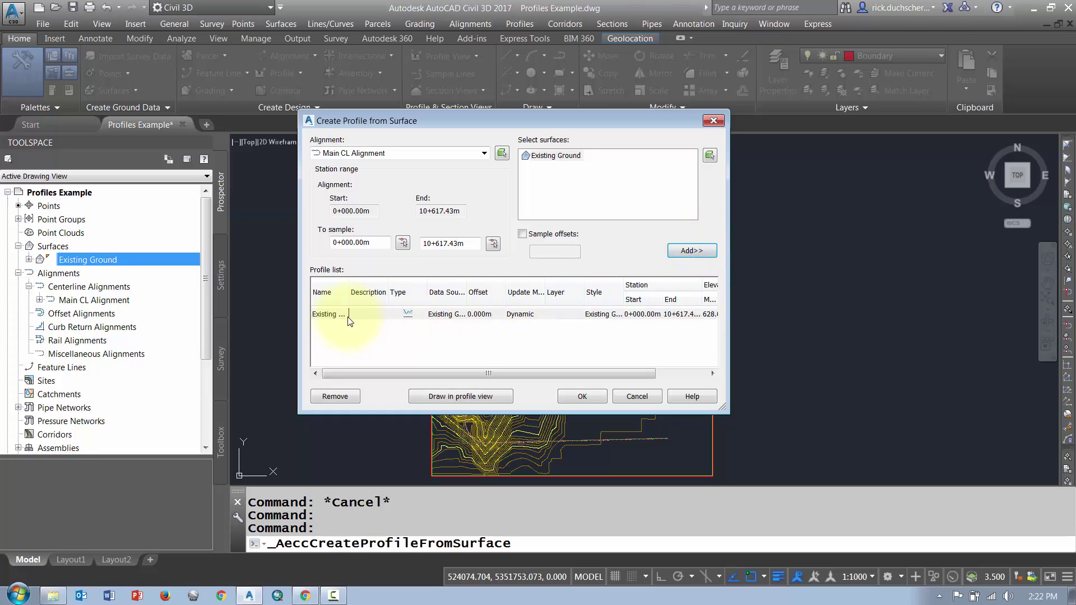
left_click(332, 314)
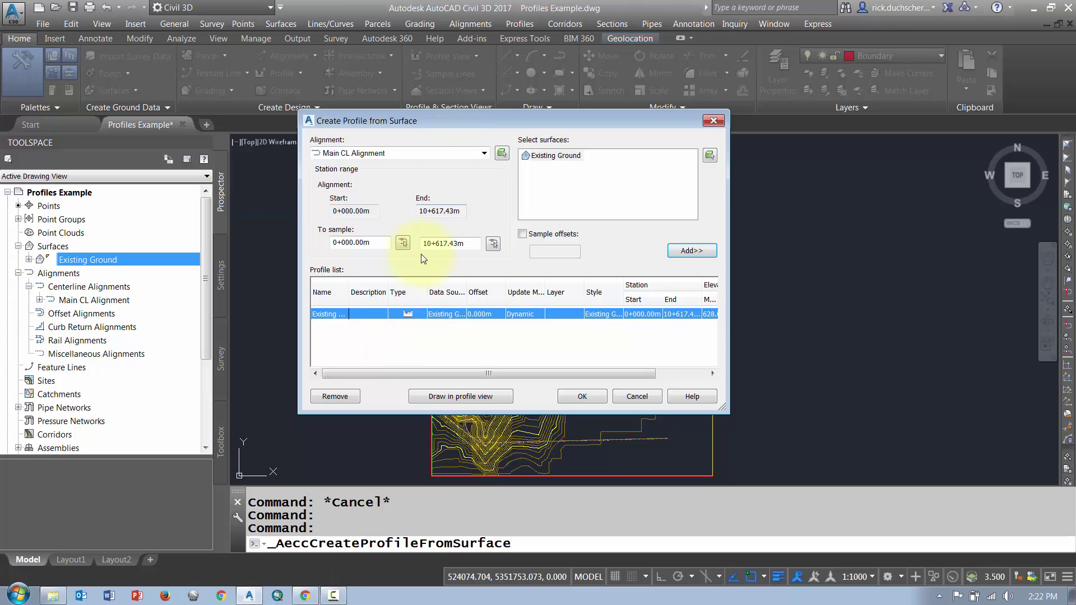
left_click(356, 242)
double_click(344, 244)
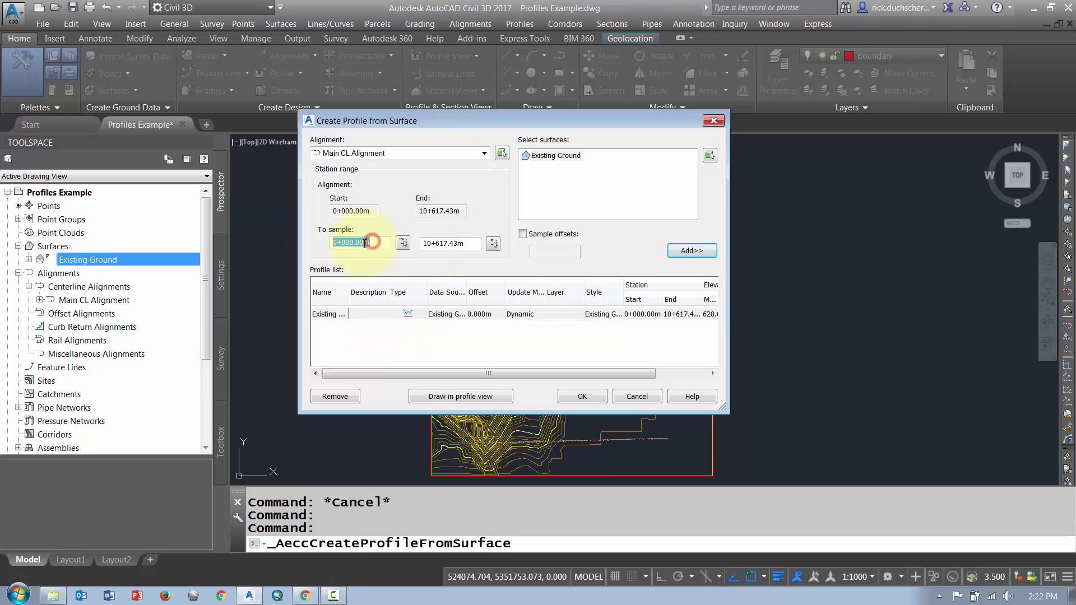
double_click(470, 243)
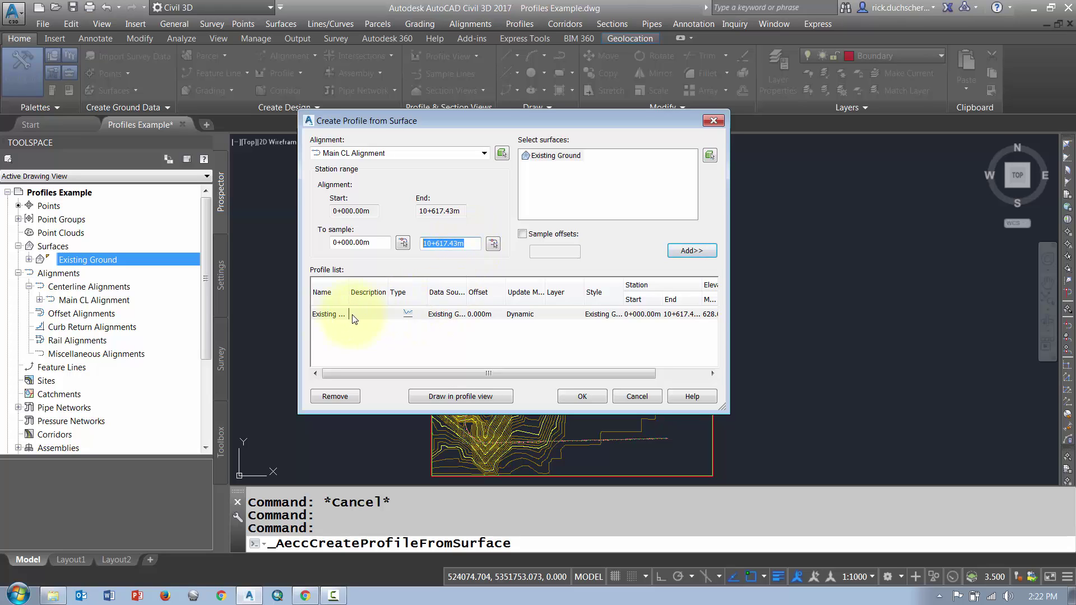
left_click(327, 313)
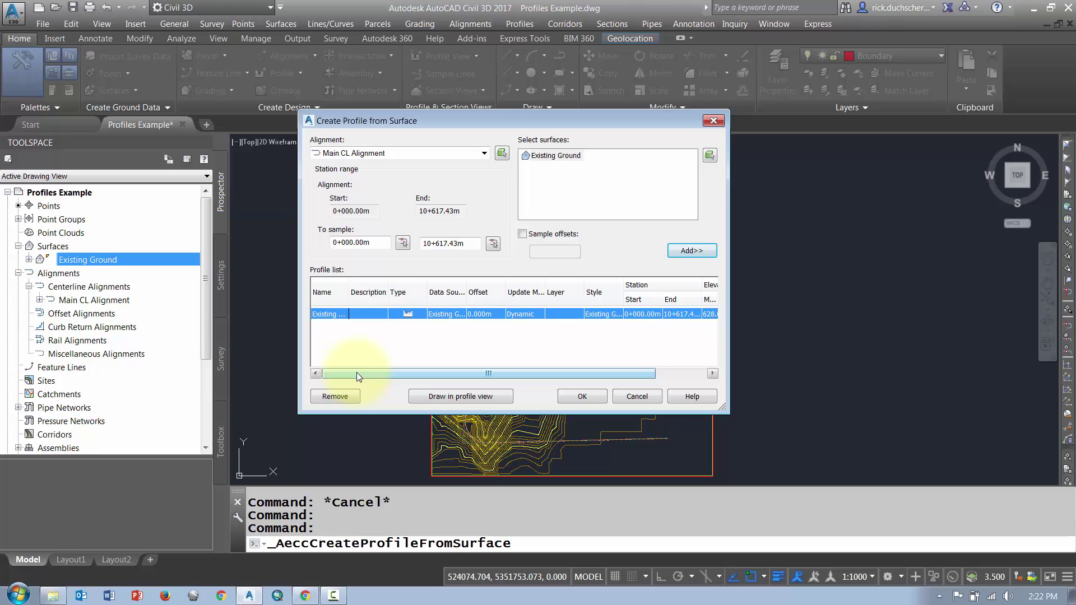
left_click_drag(357, 373, 378, 375)
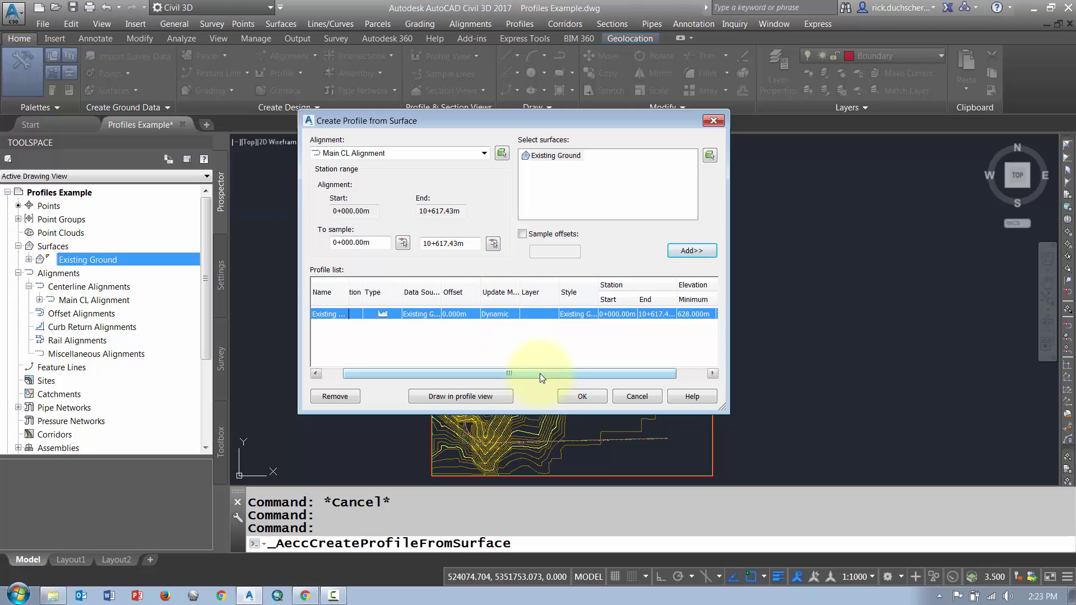
left_click_drag(540, 373, 570, 373)
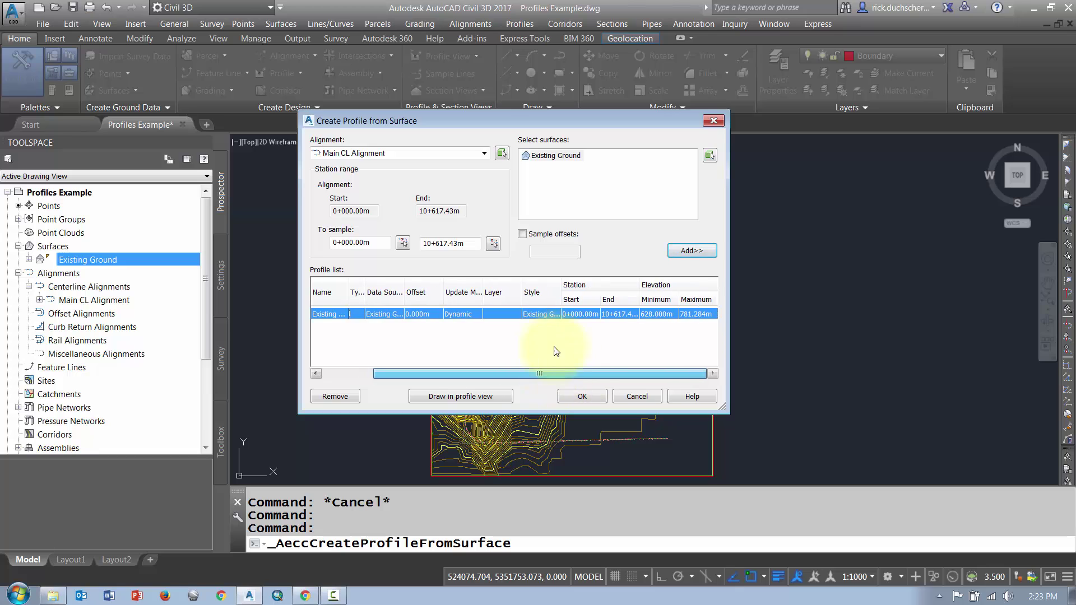
left_click(542, 314)
left_click(435, 224)
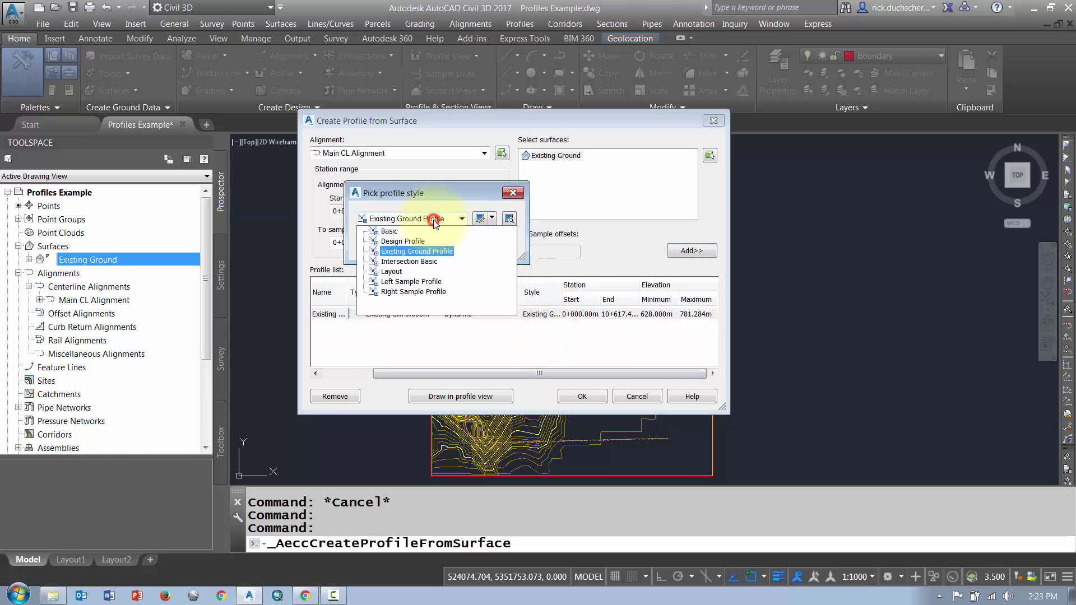
left_click(432, 221)
left_click(359, 247)
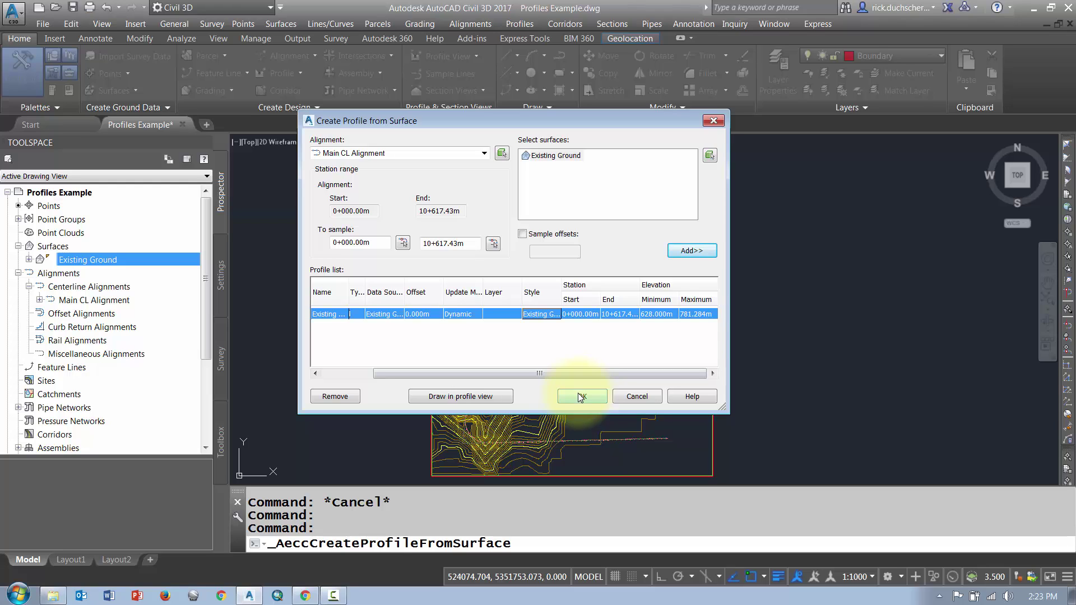
left_click(458, 397)
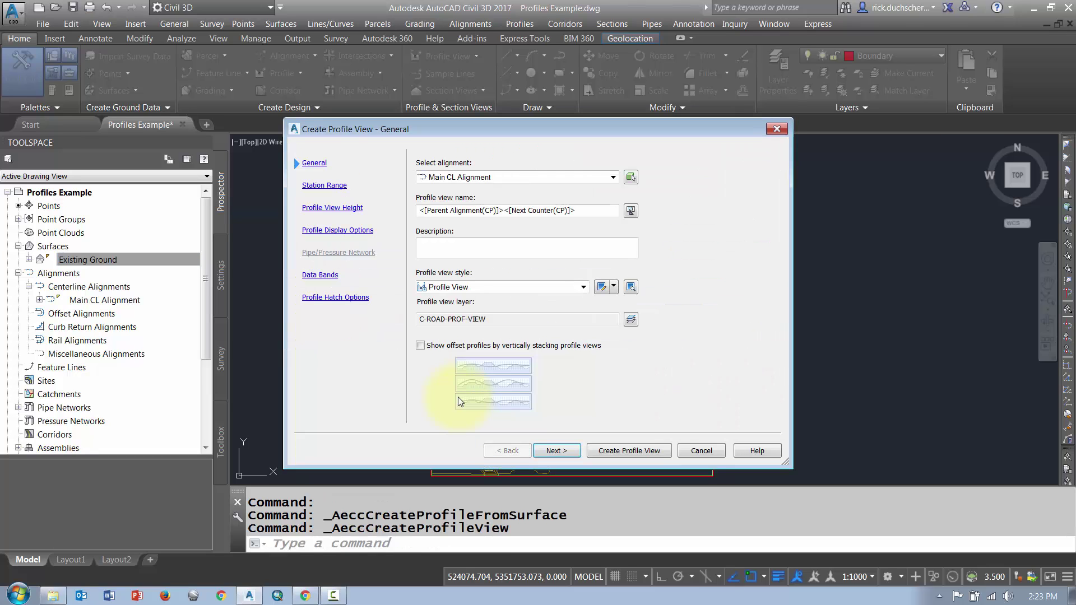
Keep Main CL Alignment and name the profile view 'Main CL Alignment'.
left_click_drag(429, 125, 430, 89)
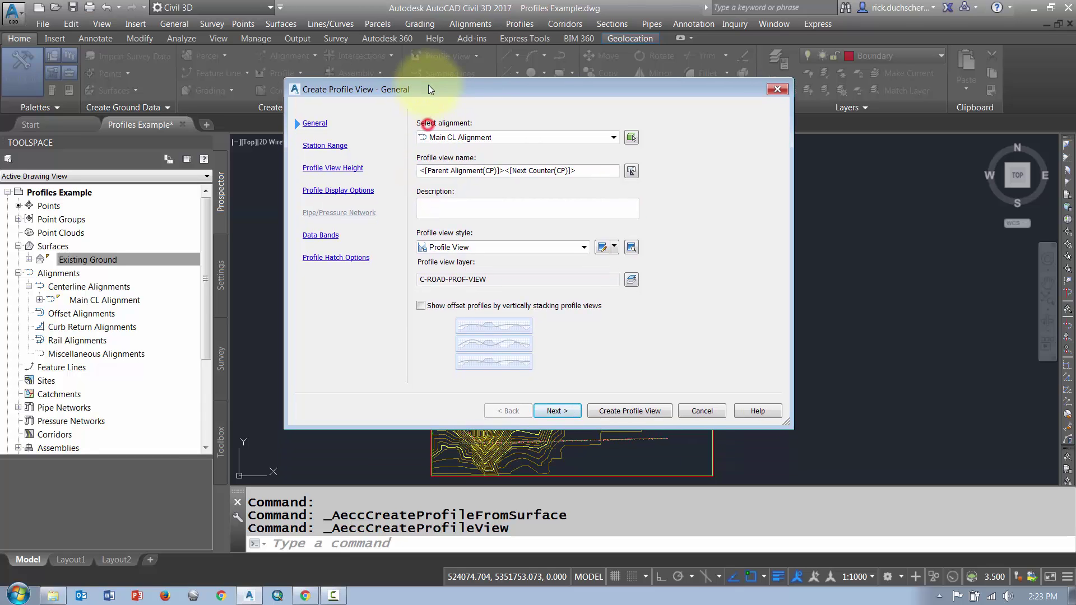
left_click(458, 139)
left_click(459, 147)
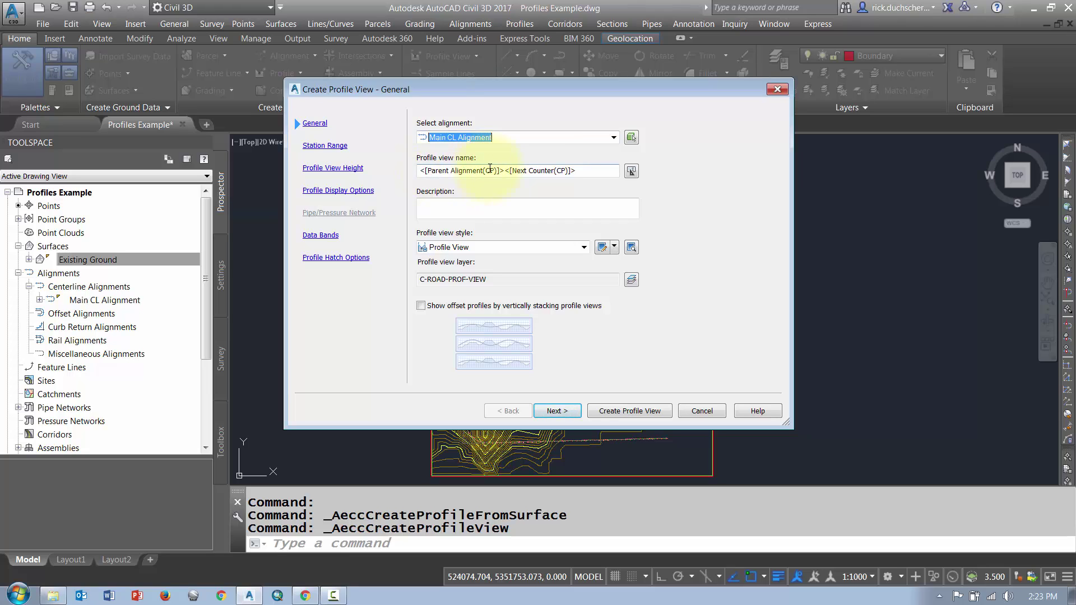
left_click(583, 170)
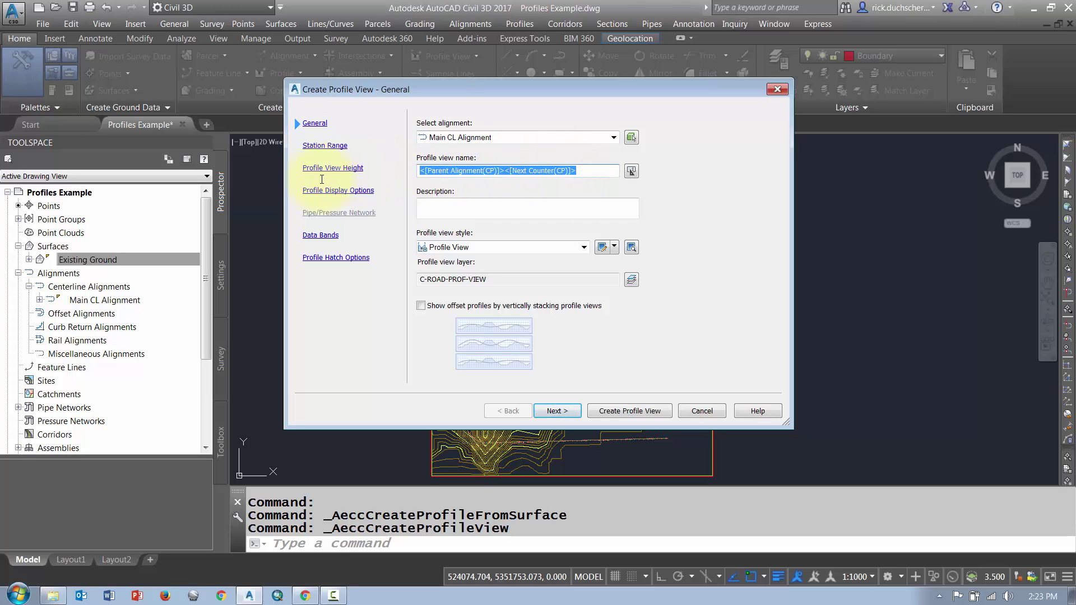
type("Main CLO A")
key("BackSpace")
key("BackSpace")
key("BackSpace")
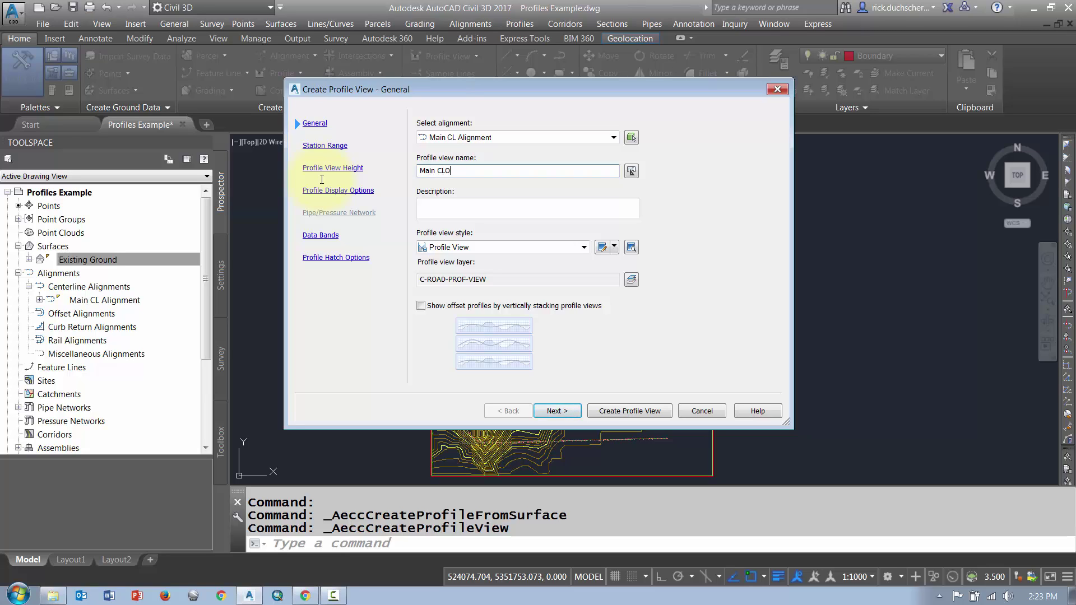
type("Alignment")
Give the profile view the Major Grids style.
left_click(493, 247)
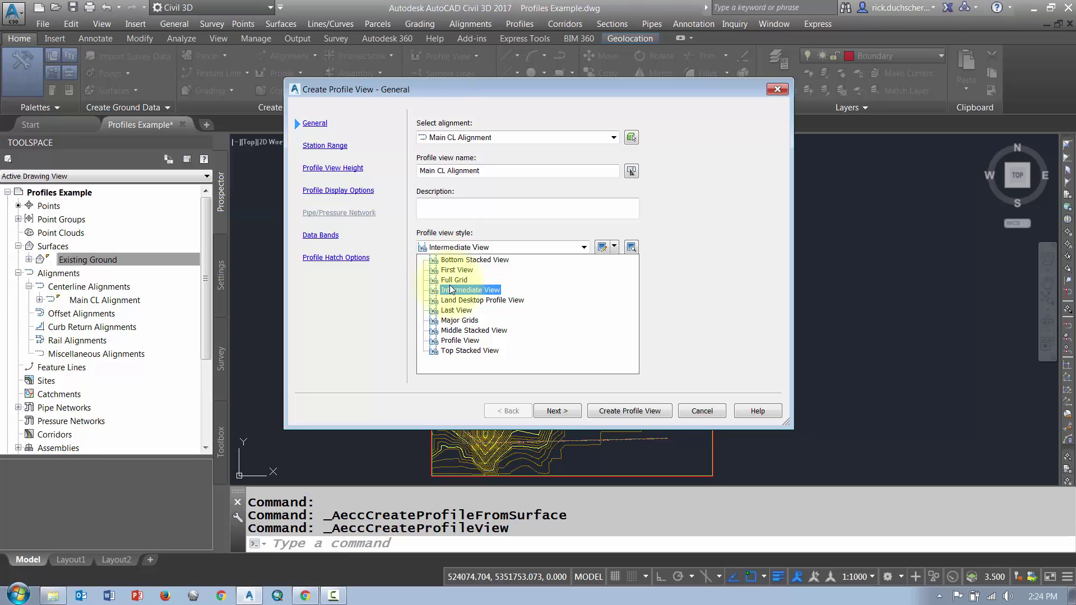
left_click(460, 320)
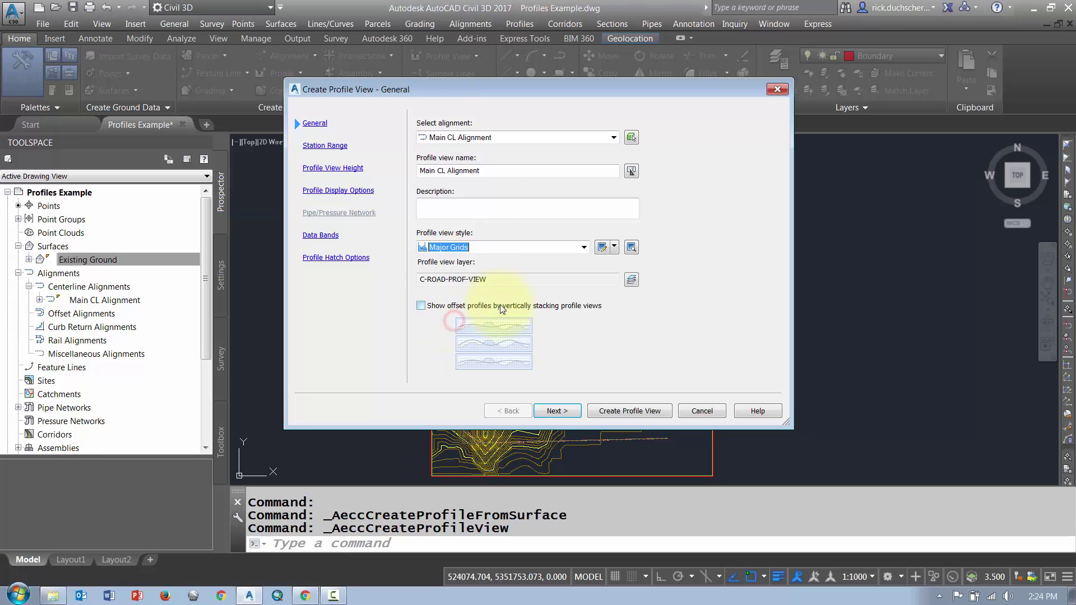
left_click(561, 411)
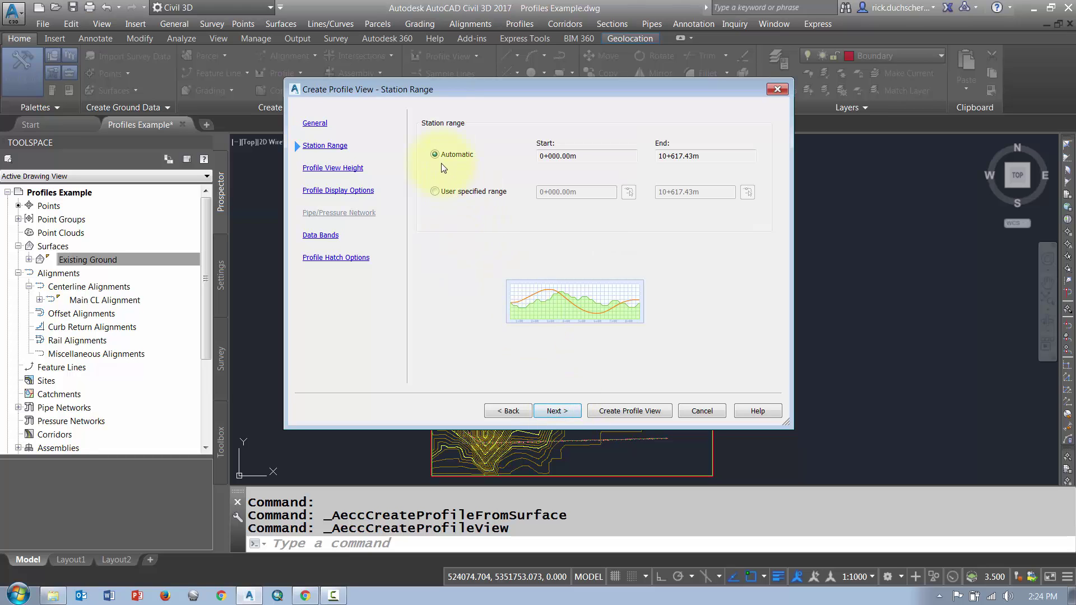
Use a user-specified station range of 0+000.00m to 10+617.43m.
left_click(584, 160)
left_click(714, 153)
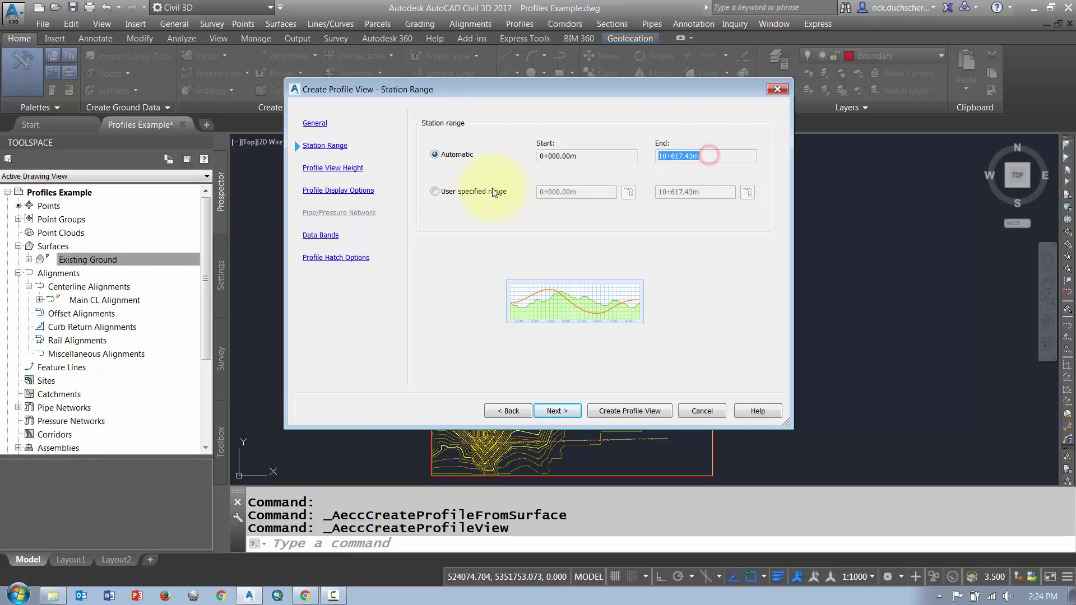
left_click(445, 193)
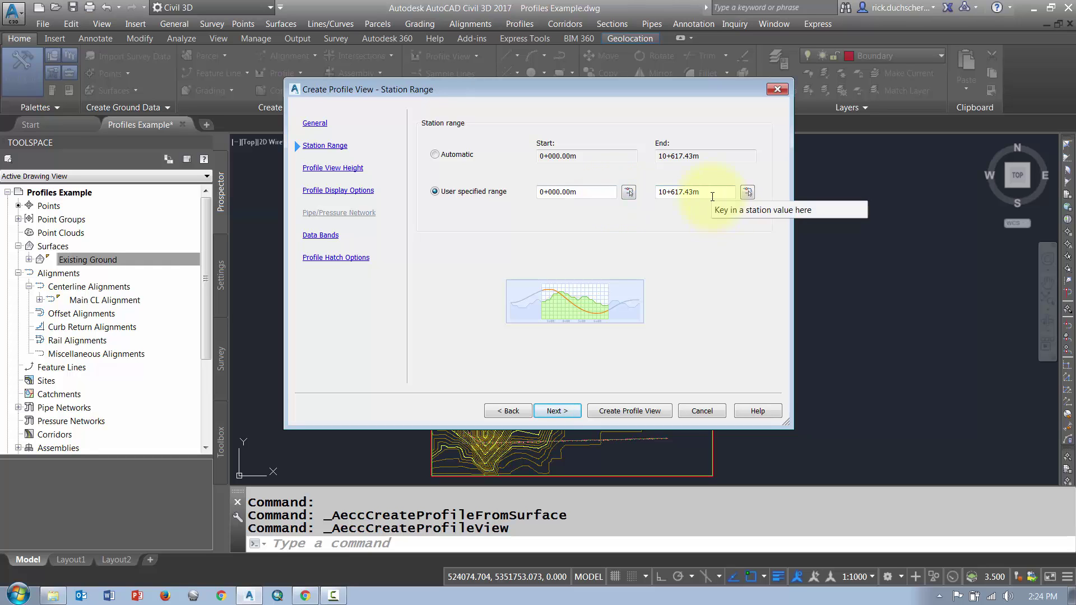
left_click(551, 413)
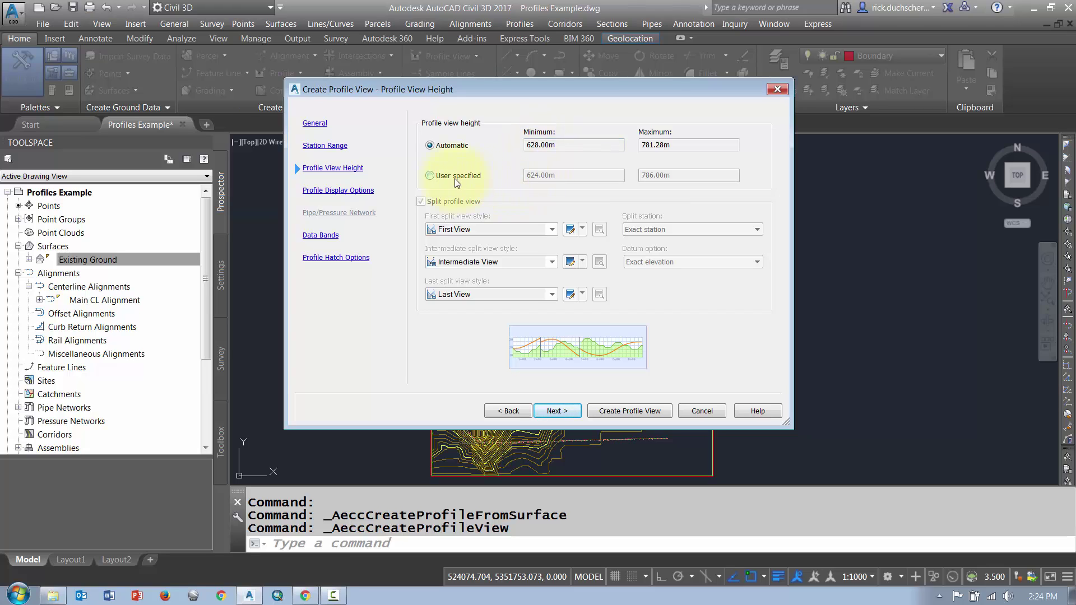
Keep the automatic 628.00m–781.28m profile view height.
double_click(558, 145)
double_click(682, 144)
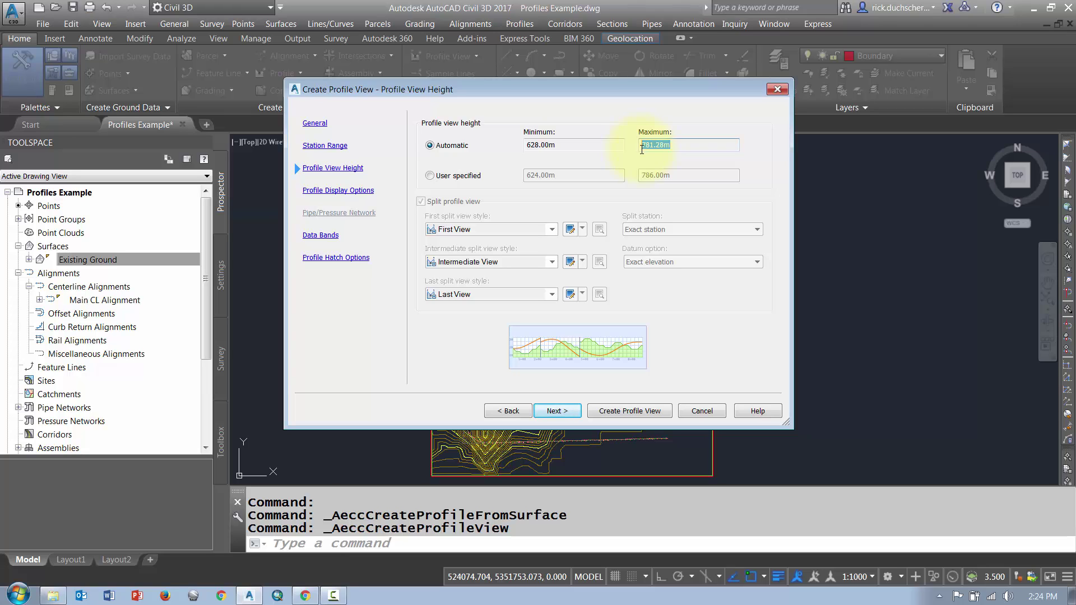
left_click(572, 414)
mouse_move(547, 372)
left_mouse_down()
mouse_move(737, 367)
mouse_move(563, 374)
left_mouse_up()
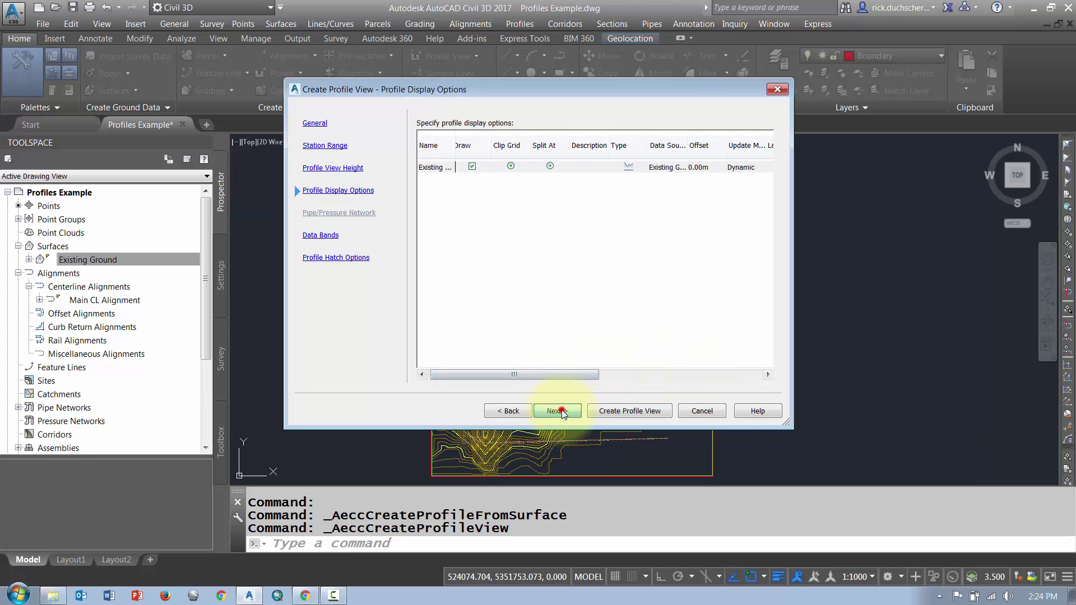
Keep the EG-FG Elevations and Stations band set for the data bands.
left_click(559, 411)
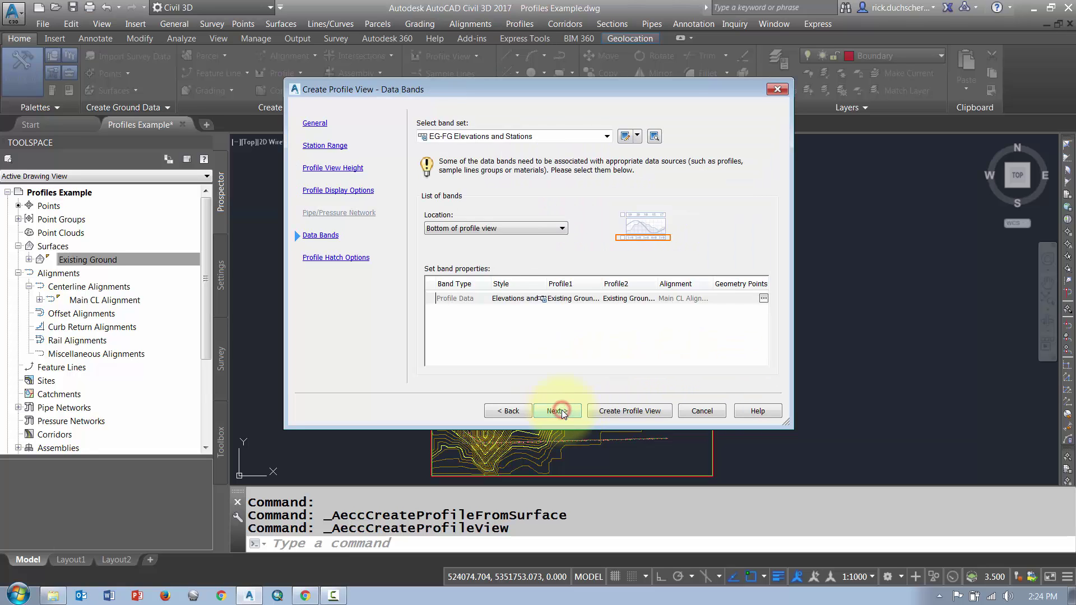
left_click(447, 137)
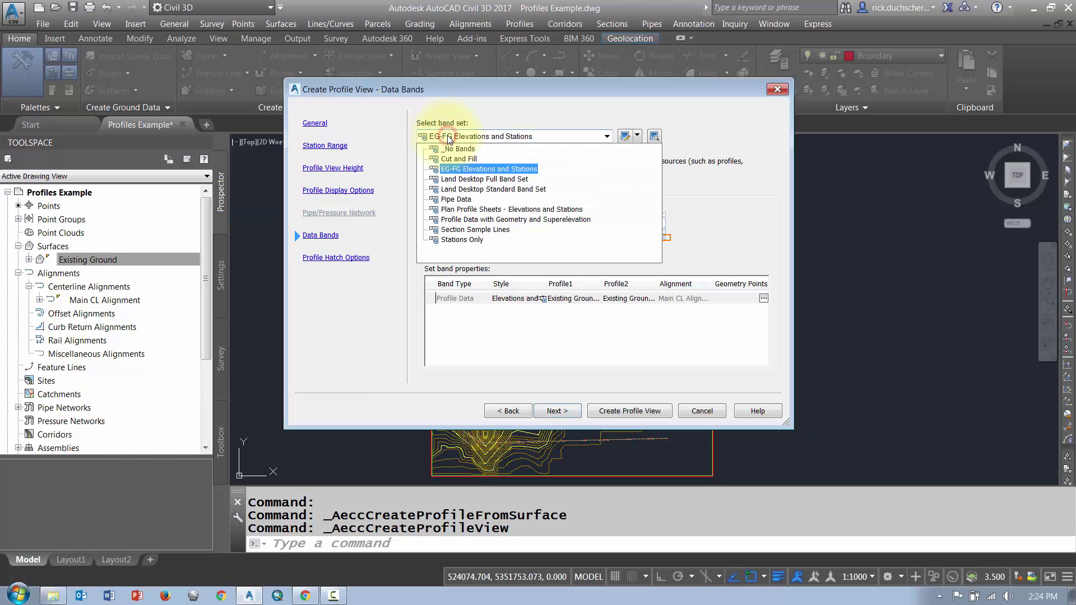
key("Down")
key("Down")
key("Home")
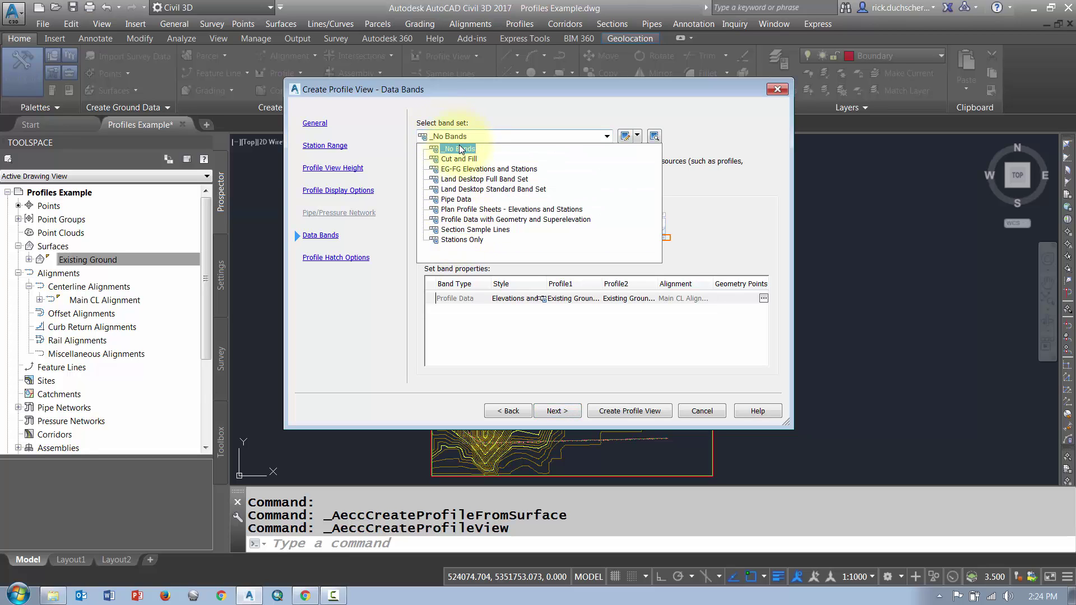
left_click(463, 170)
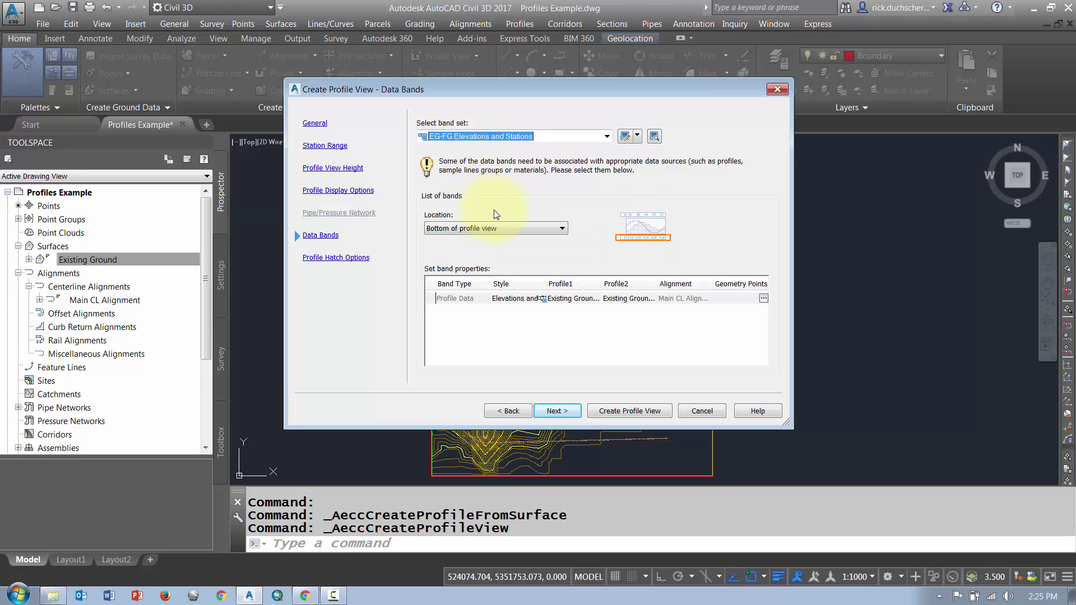
left_click(567, 413)
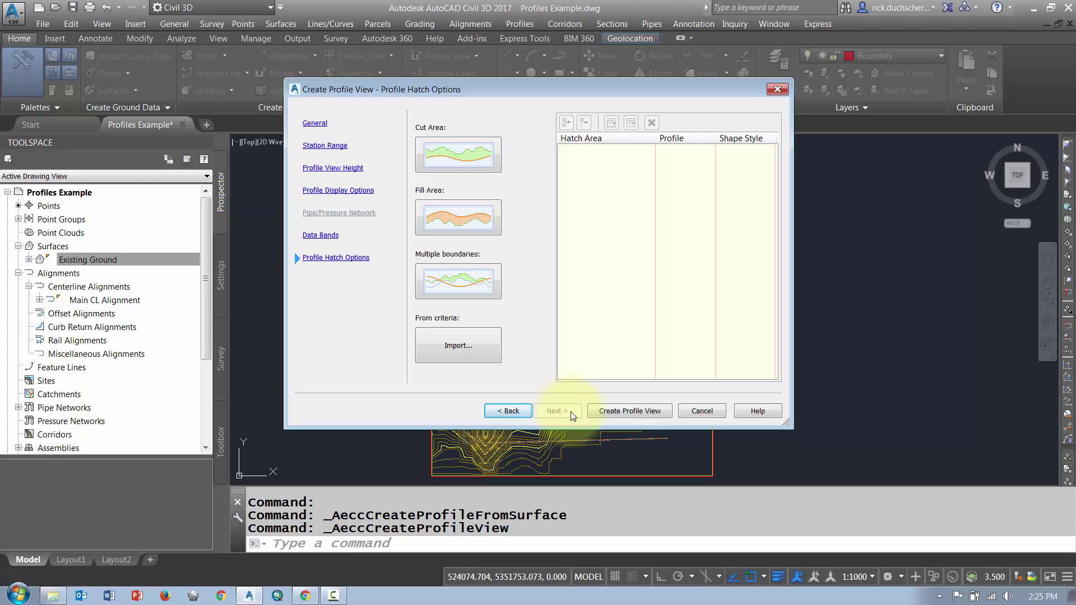
Create the Main CL Alignment profile view and place it right of the plan.
left_click(615, 411)
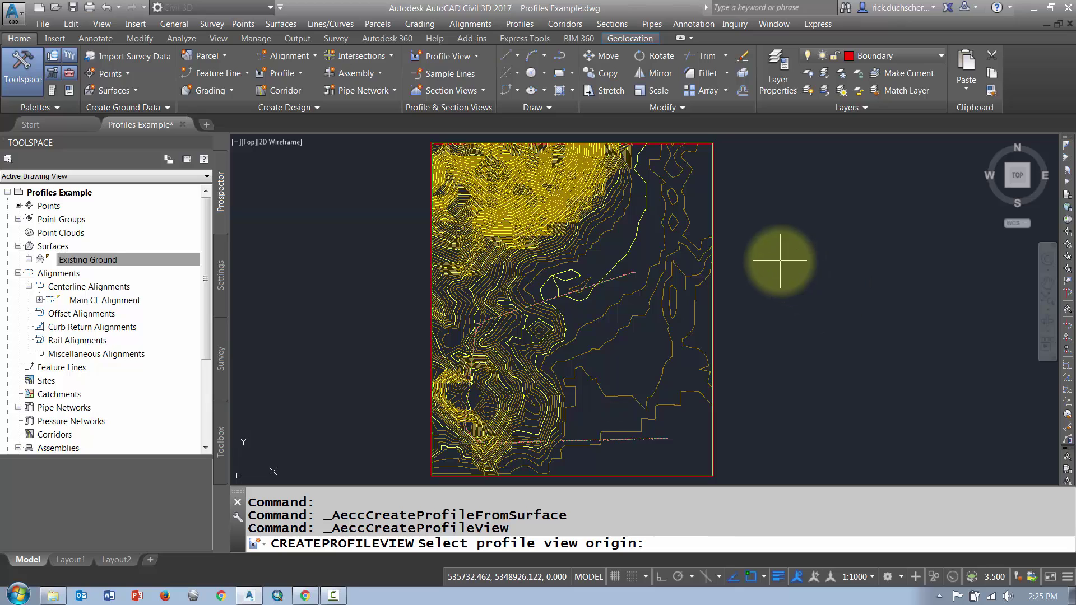
left_click(552, 544)
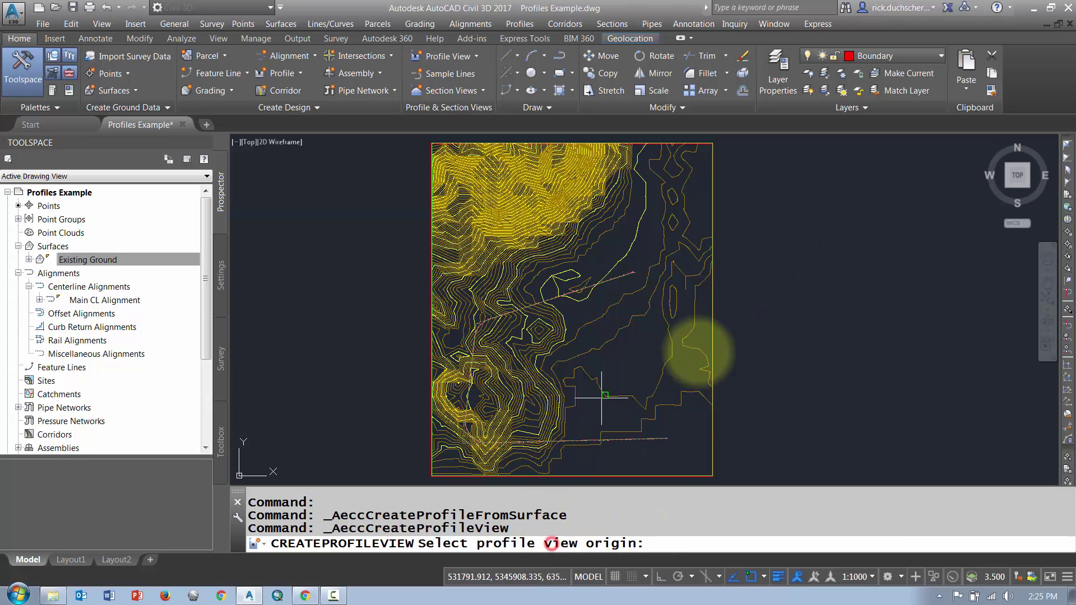
left_click(764, 205)
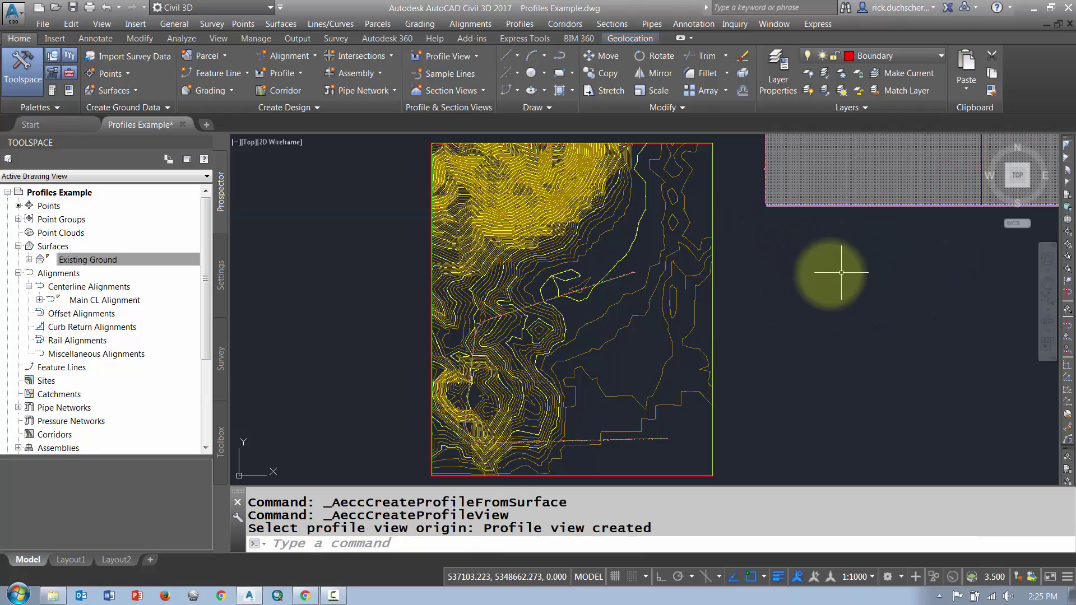
middle_click_drag(829, 264, 708, 422)
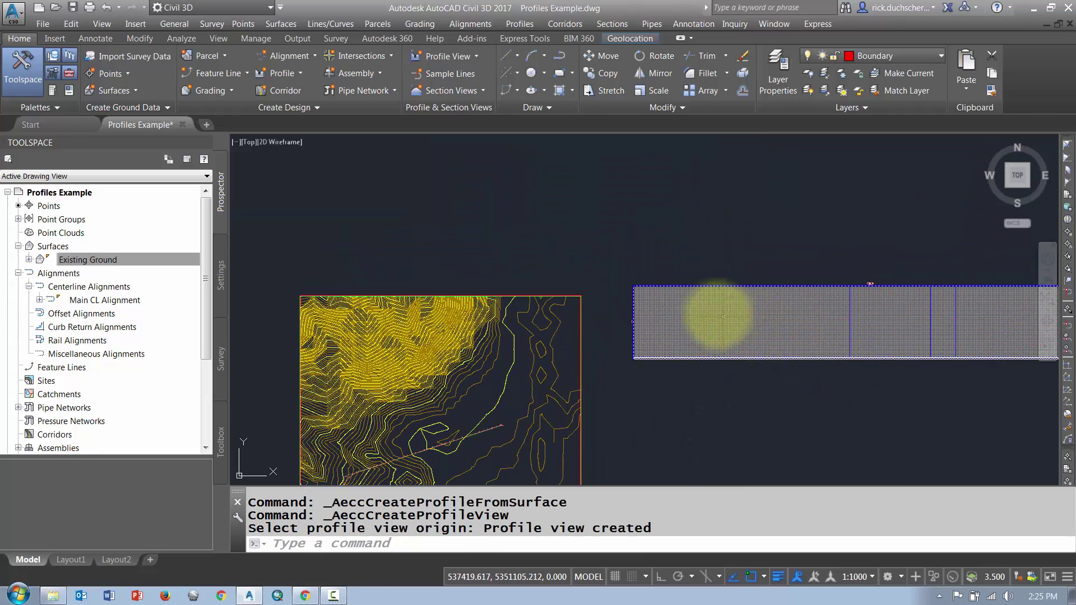
scroll(711, 314, "up", 3)
middle_click_drag(700, 380, 713, 308)
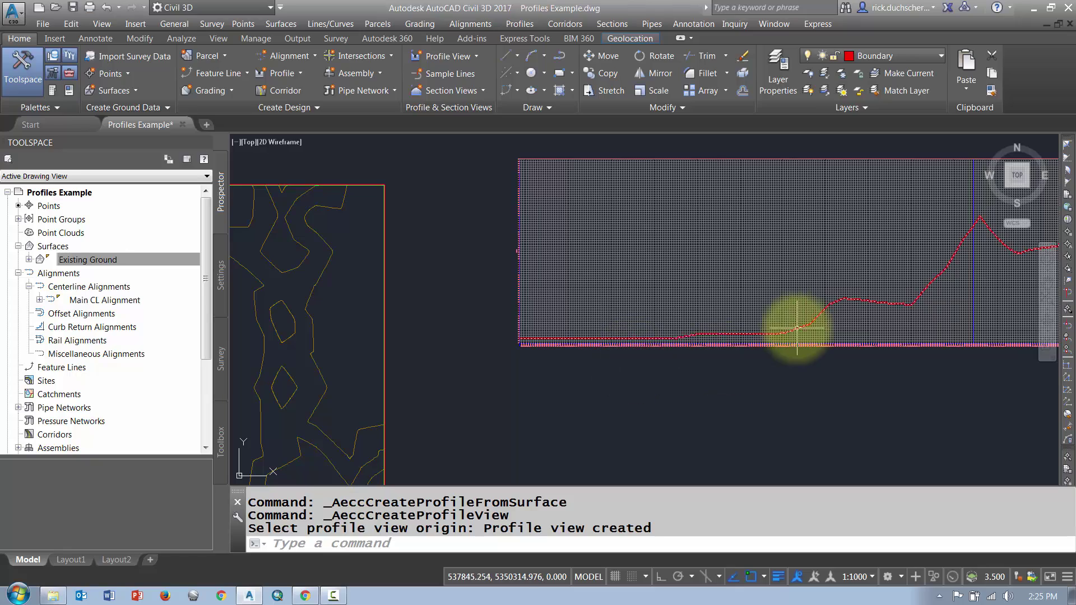
scroll(520, 341, "up", 2)
scroll(520, 341, "up", 2)
mouse_move(645, 372)
middle_mouse_down()
mouse_move(564, 301)
mouse_move(753, 314)
mouse_move(396, 336)
middle_mouse_up()
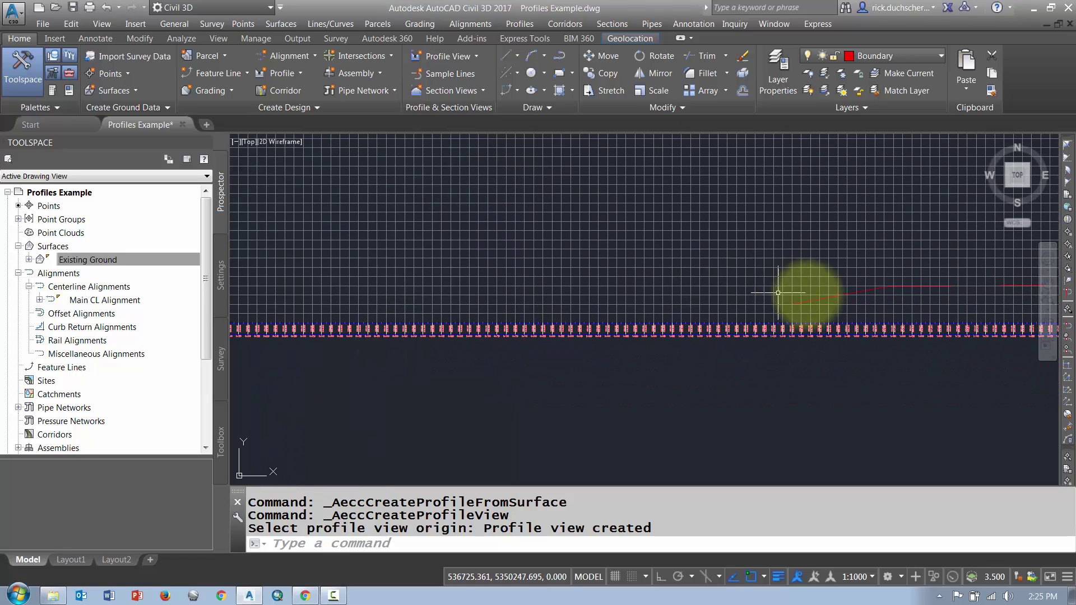
left_click(804, 303)
scroll(653, 337, "down", 3)
scroll(616, 337, "up", 5)
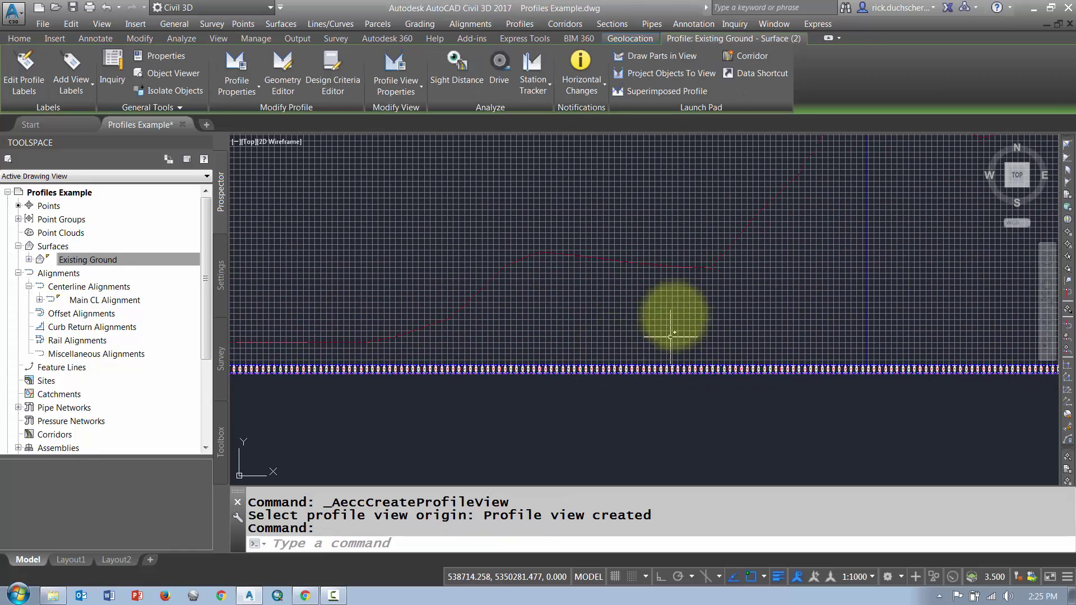
scroll(616, 342, "up", 4)
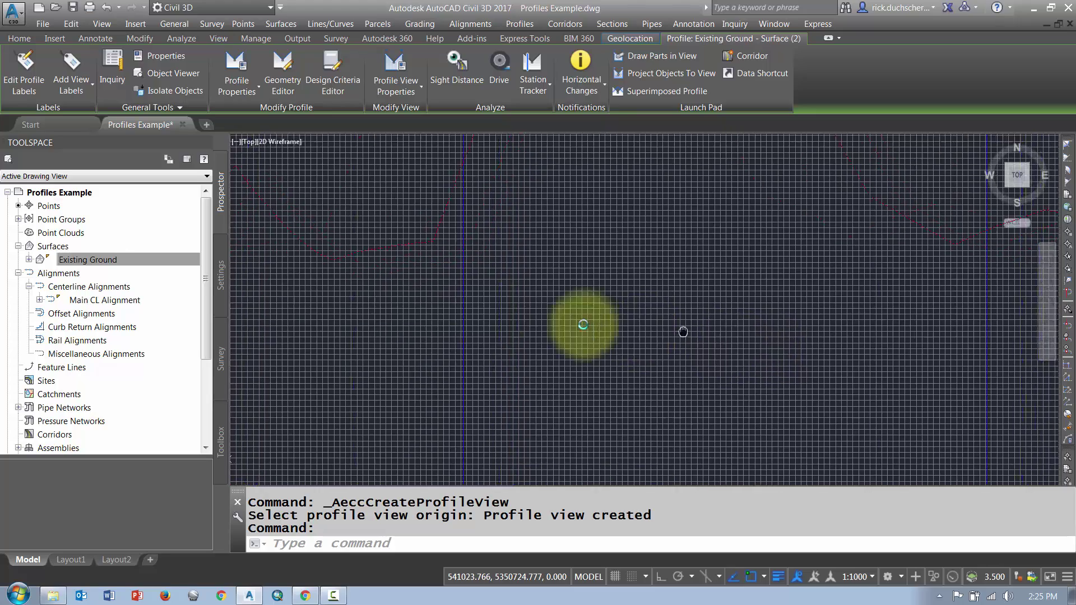
scroll(601, 301, "down", 3)
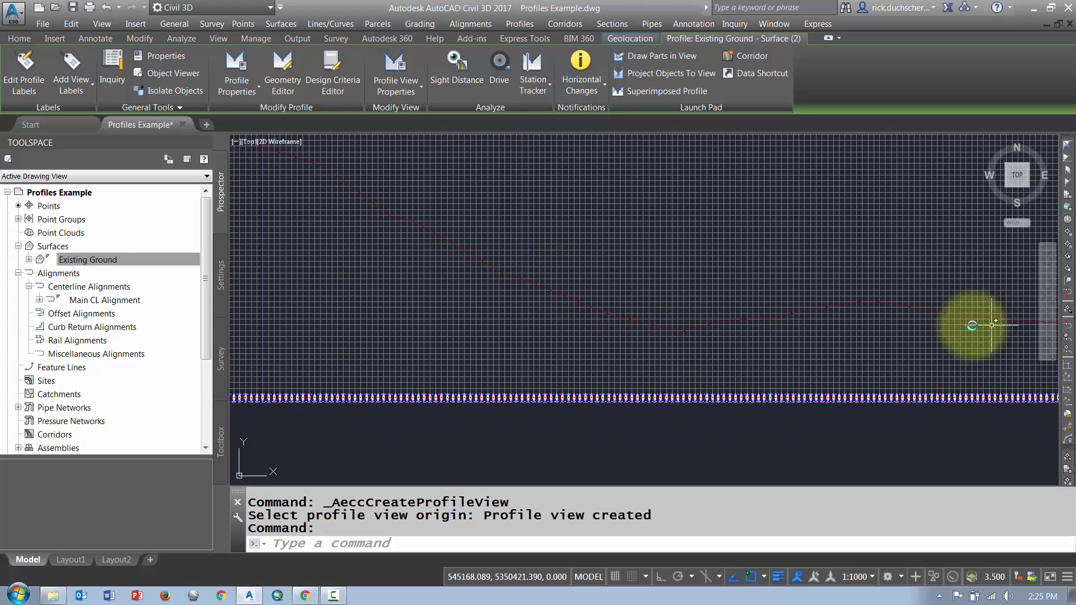
scroll(871, 387, "up", 4)
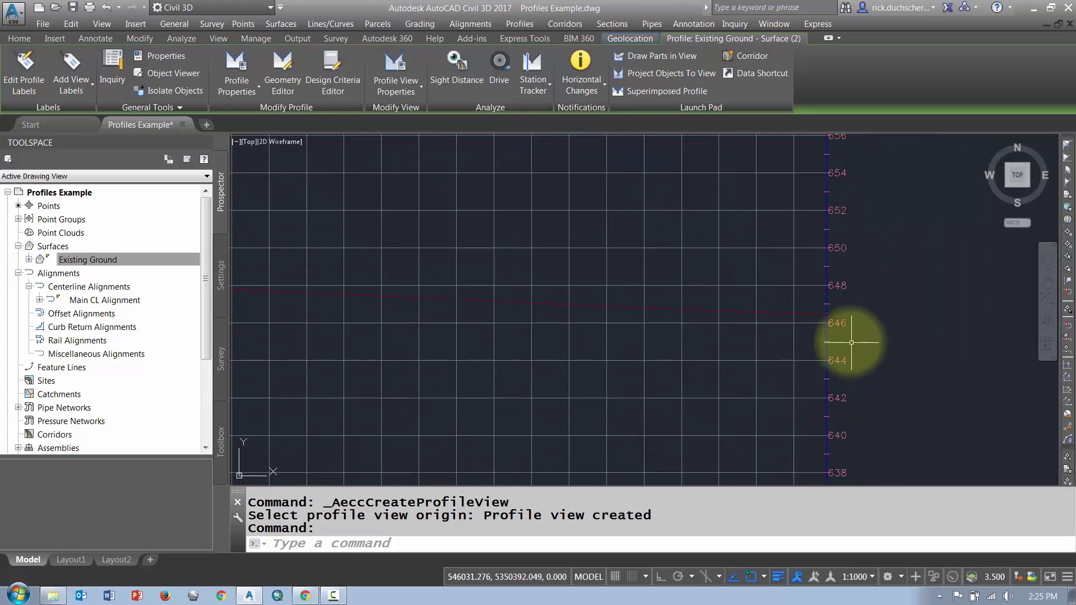